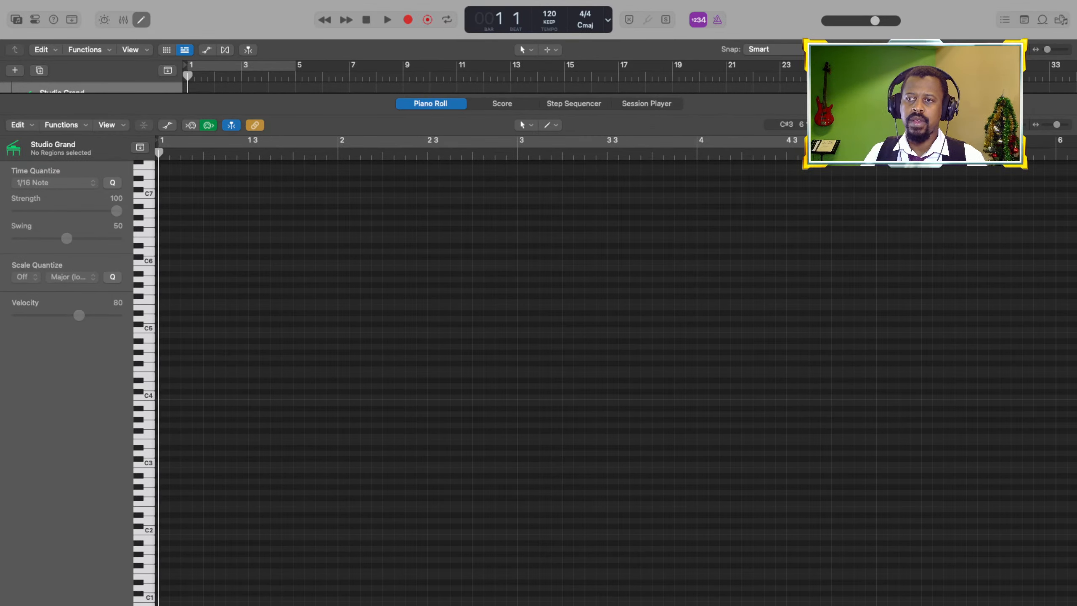
# Record a four-bar piano melody on the Studio Grand track with the notes C4, E4, B3, D4 and a long C4.
pyautogui.click(539, 414)
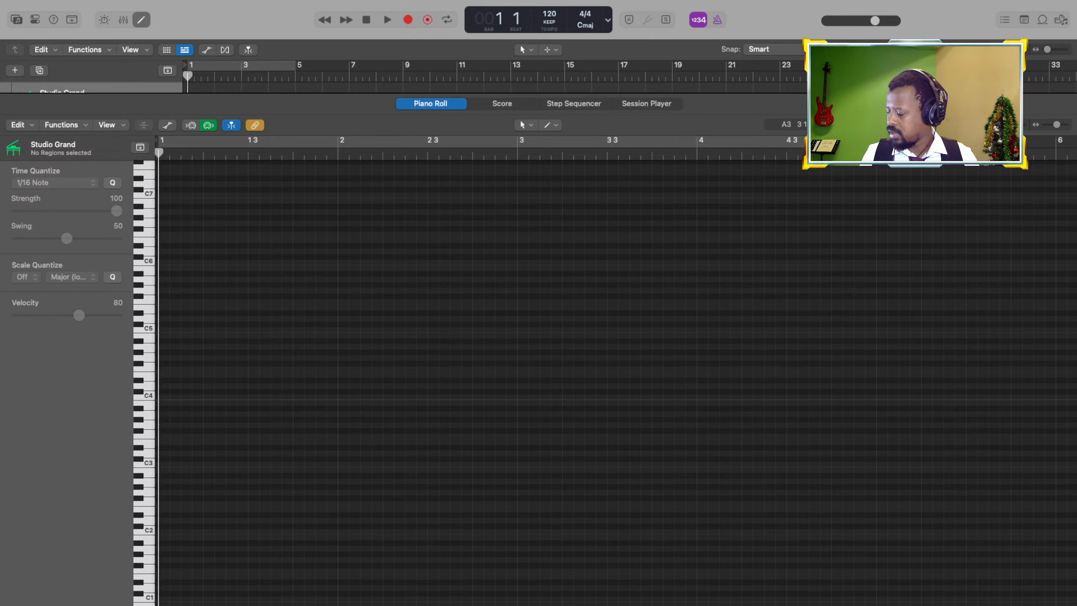
pyautogui.click(361, 391)
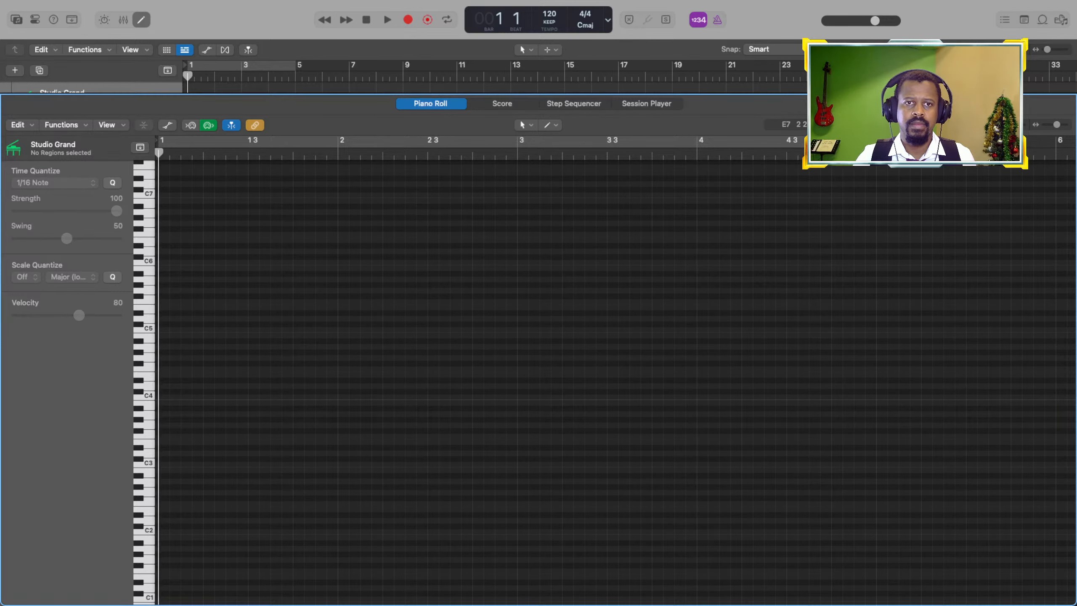
pyautogui.press('r')
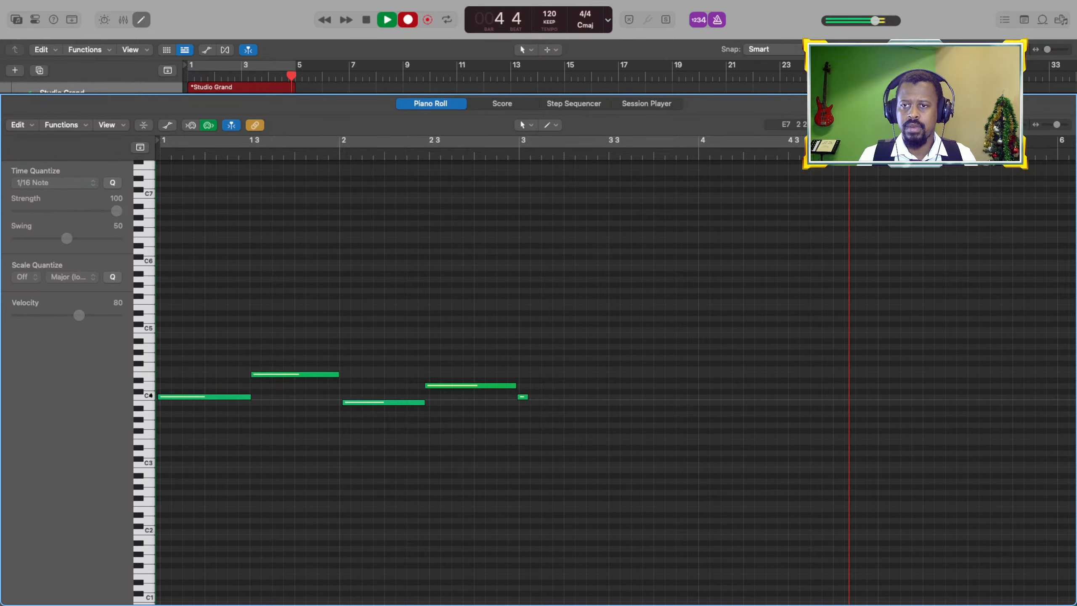
pyautogui.press('space')
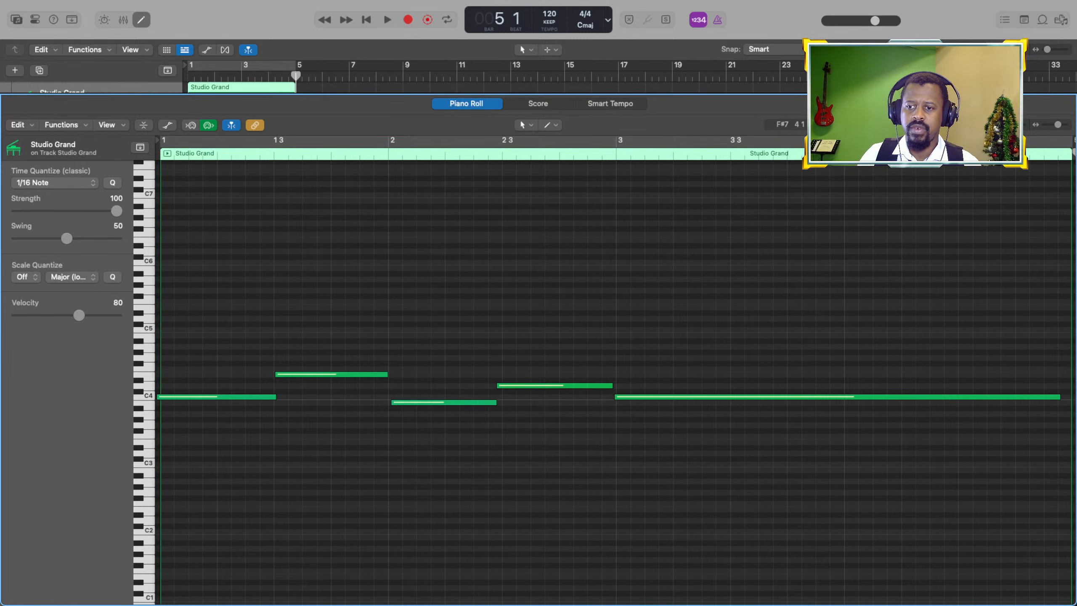
pyautogui.hscroll(3, 594, 382)
pyautogui.hscroll(-3, 594, 382)
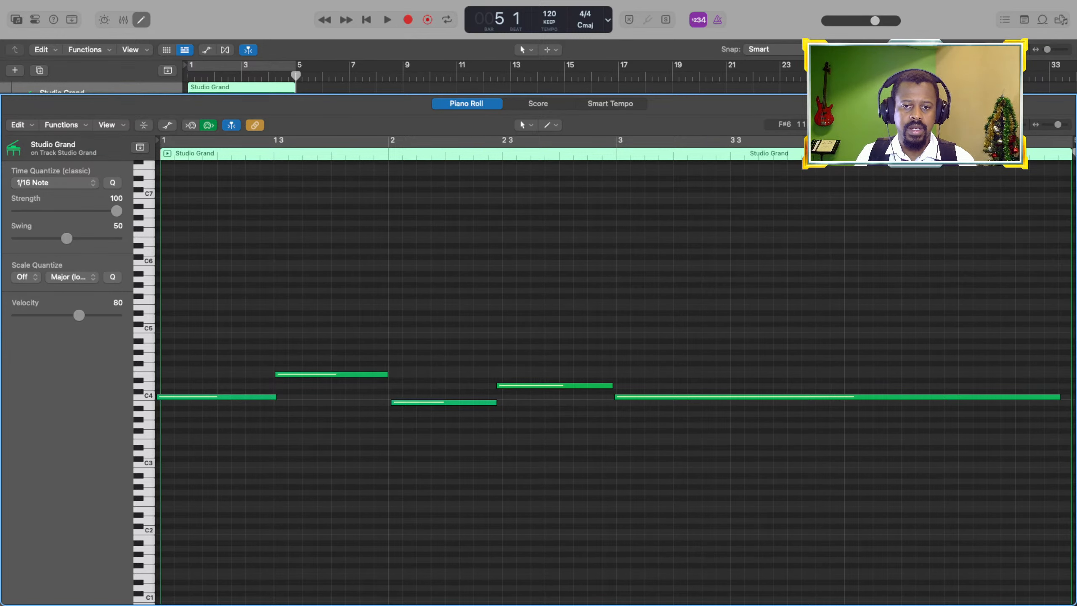
# Quantize all five recorded notes to 1/4 Note and show the region as notation in the Score editor.
pyautogui.moveTo(168, 218); pyautogui.dragTo(799, 404)
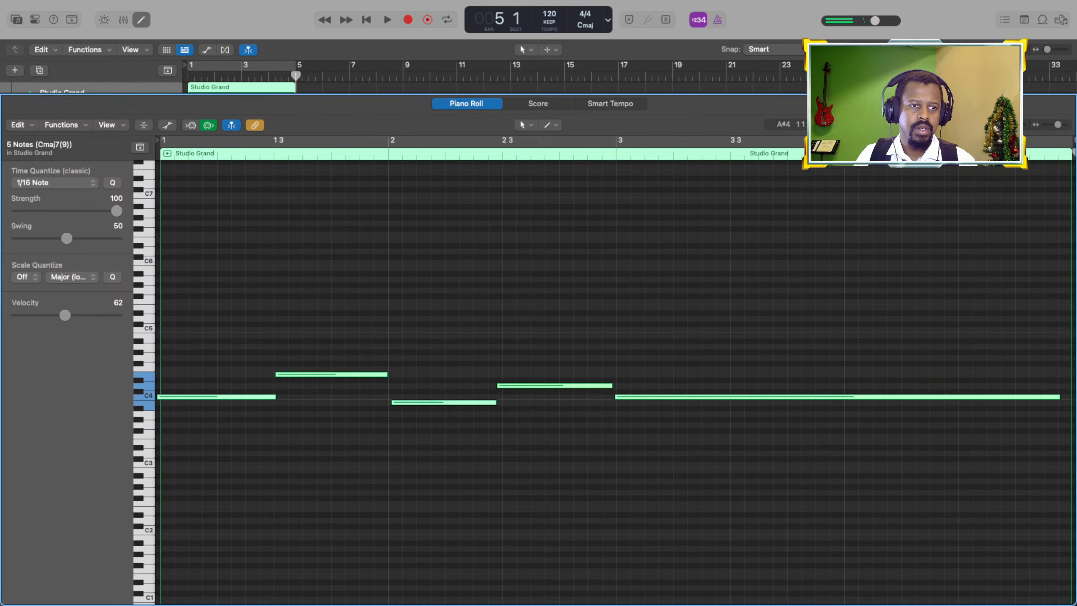
pyautogui.click(34, 150)
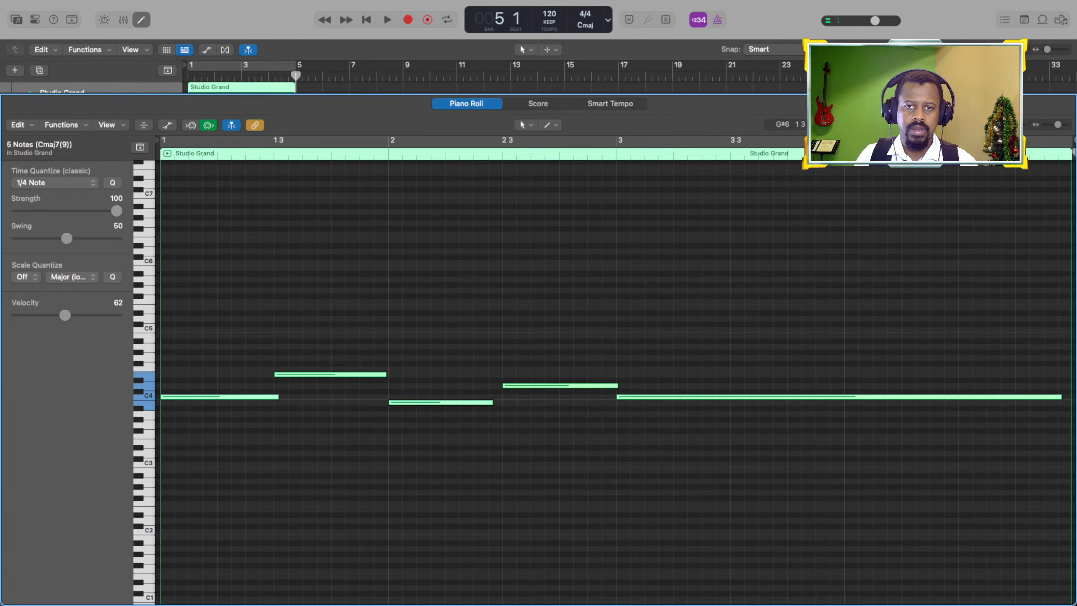
pyautogui.click(297, 217)
pyautogui.press('n')
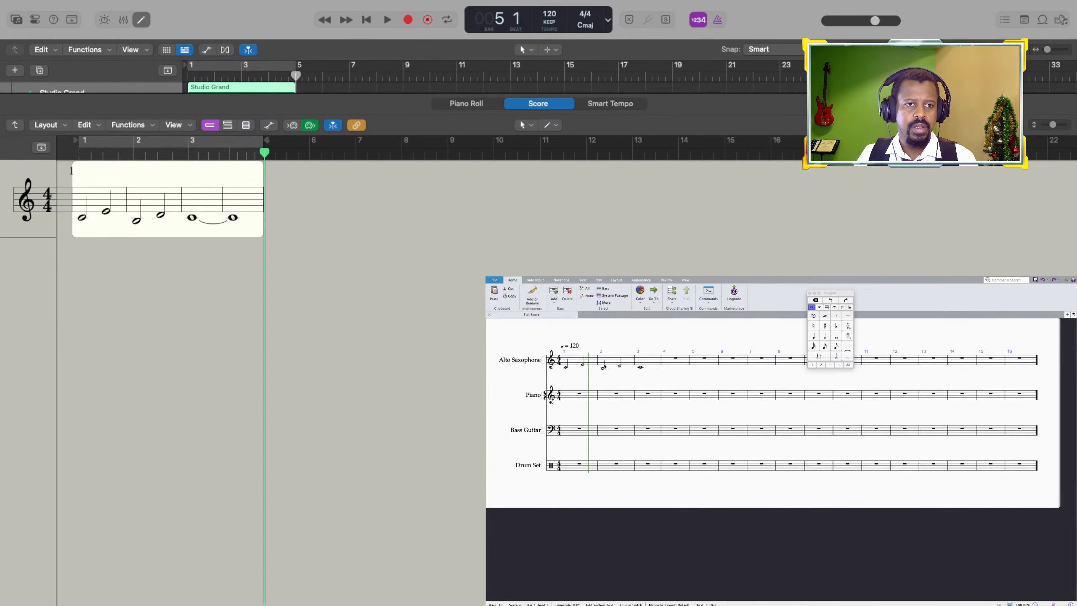
# In Sibelius, tie the Alto Saxophone's whole note C4 in bar 3 to a repeated whole note in bar 4.
pyautogui.click(578, 383)
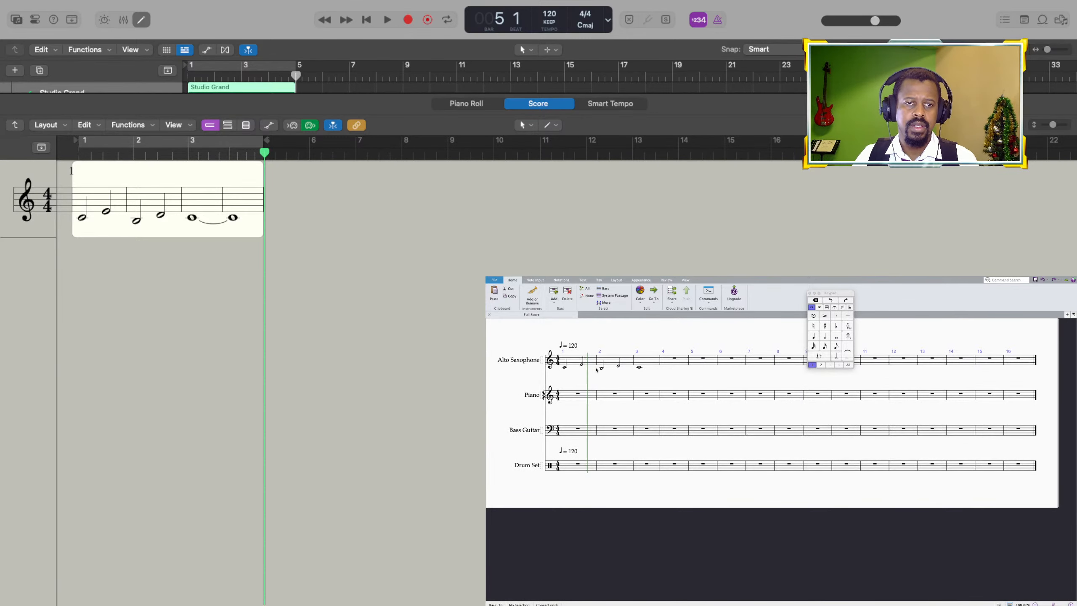
pyautogui.click(641, 368)
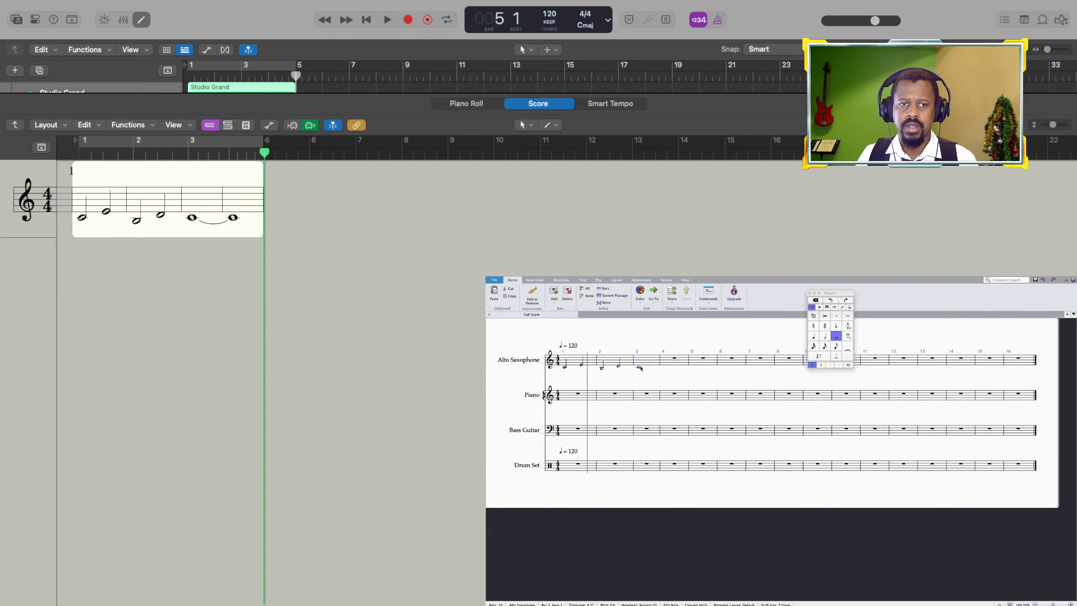
pyautogui.press('Return')
pyautogui.press('r')
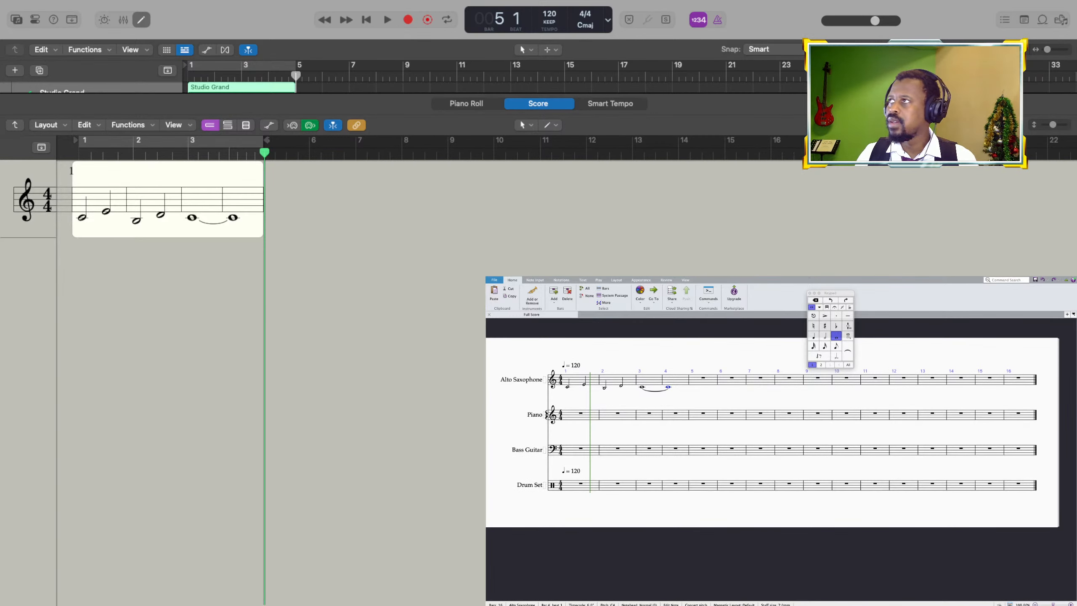
pyautogui.press('super+Tab')
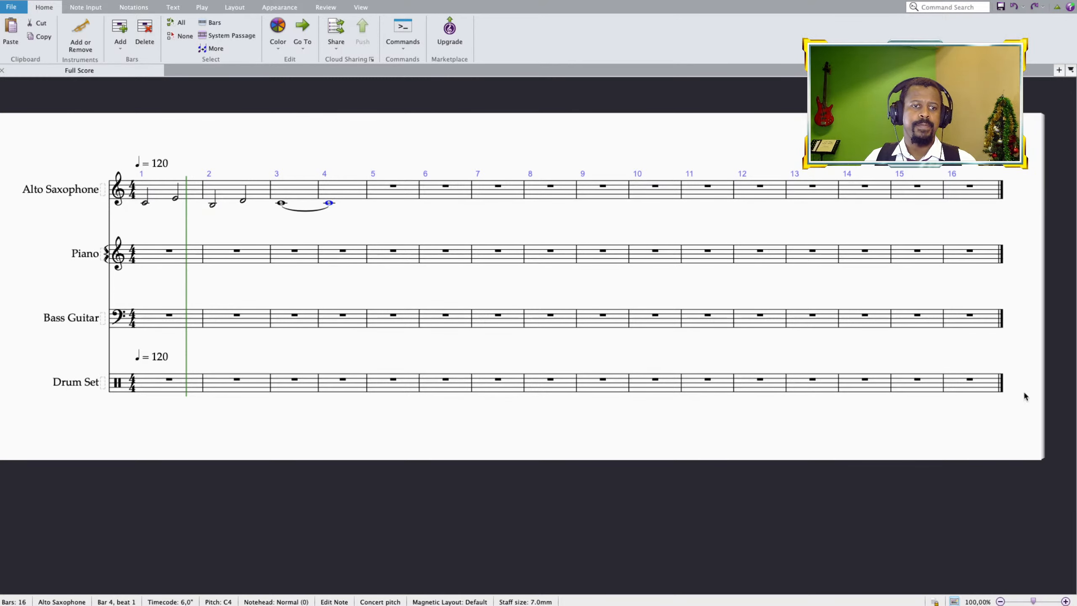
# Raise the Alto Saxophone's first note in bar 1 stepwise to C5 and drop it an octave back to C4.
pyautogui.click(146, 203)
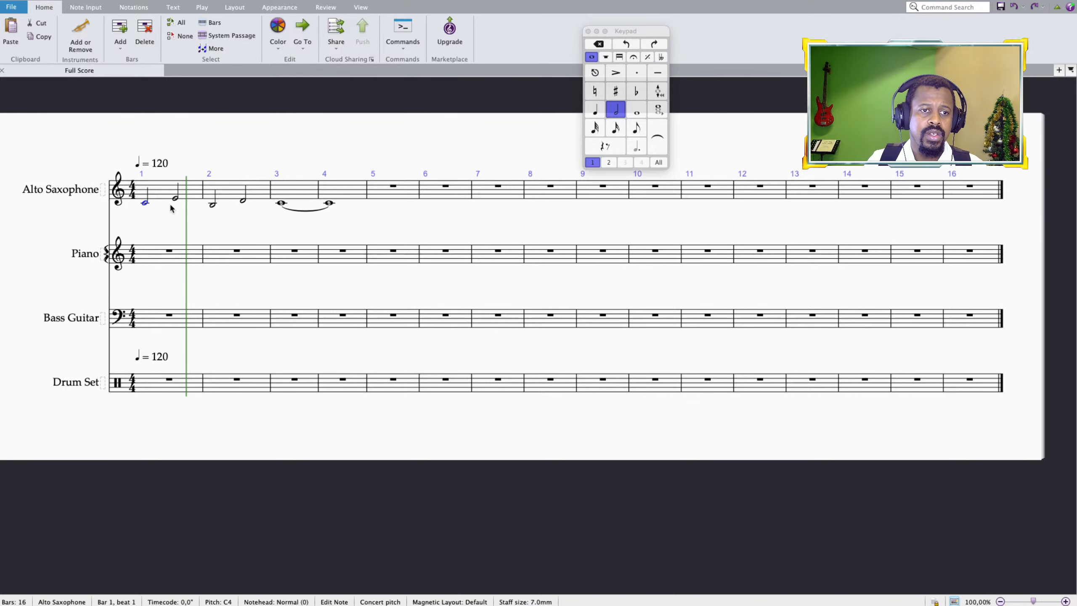
pyautogui.press('Up')
pyautogui.press('Up')
pyautogui.press('Up')
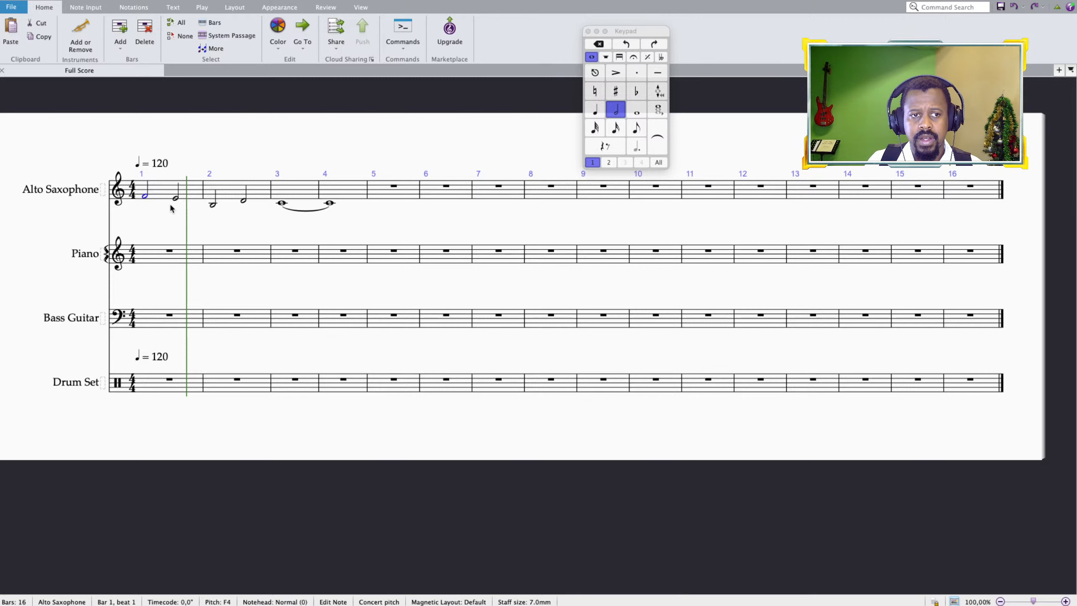
pyautogui.press('Up')
pyautogui.press('Up')
pyautogui.press('Up')
pyautogui.press('Up')
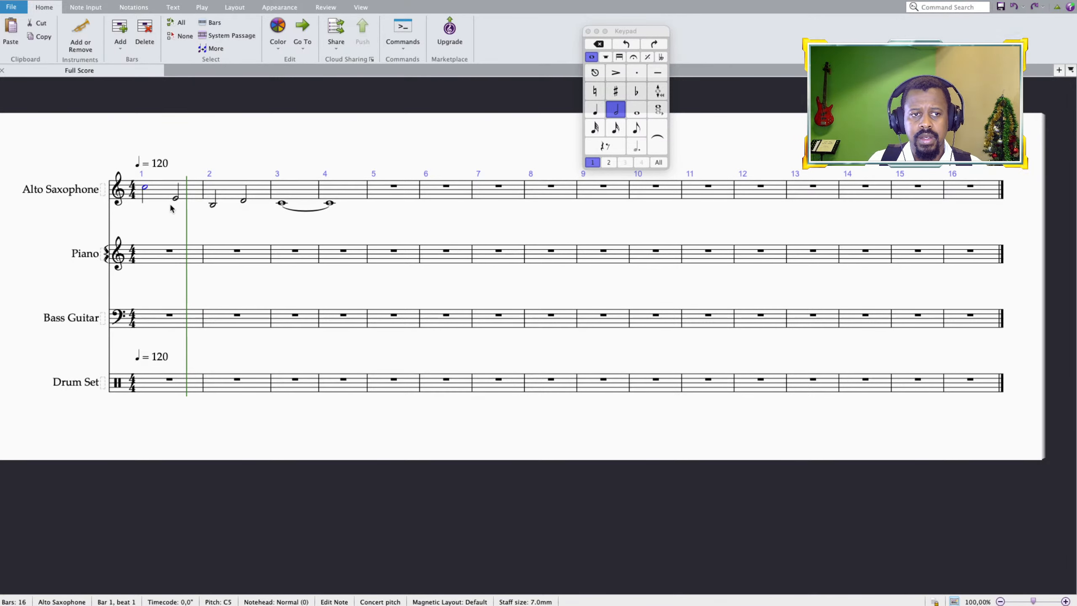
pyautogui.hotkey('ctrl', 'Down')
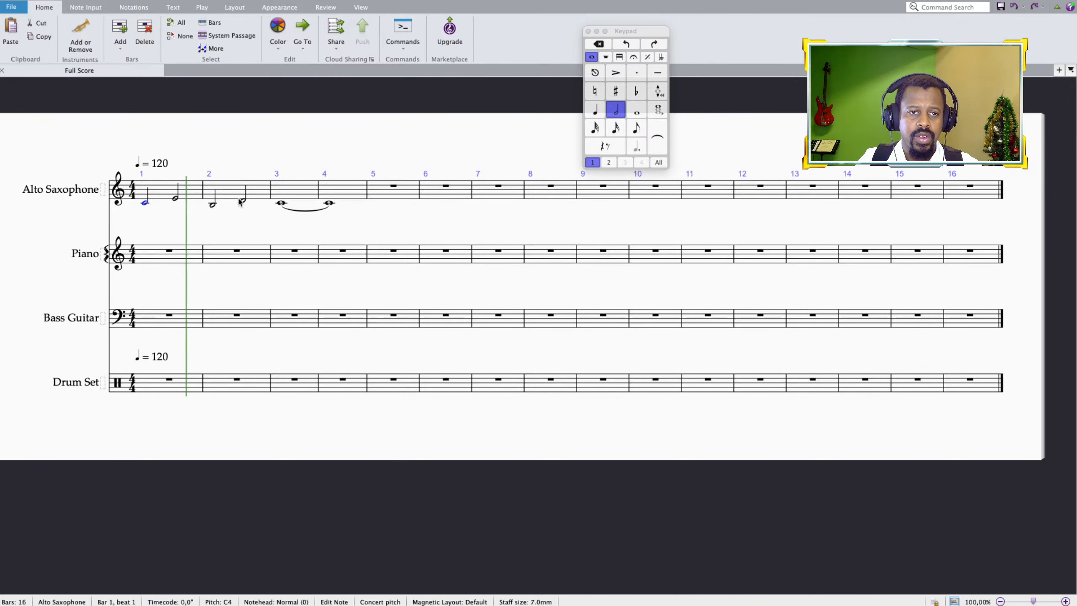
# Play back the four-bar Alto Saxophone melody from its first note in bar 1 and stop at its end.
pyautogui.click(281, 203)
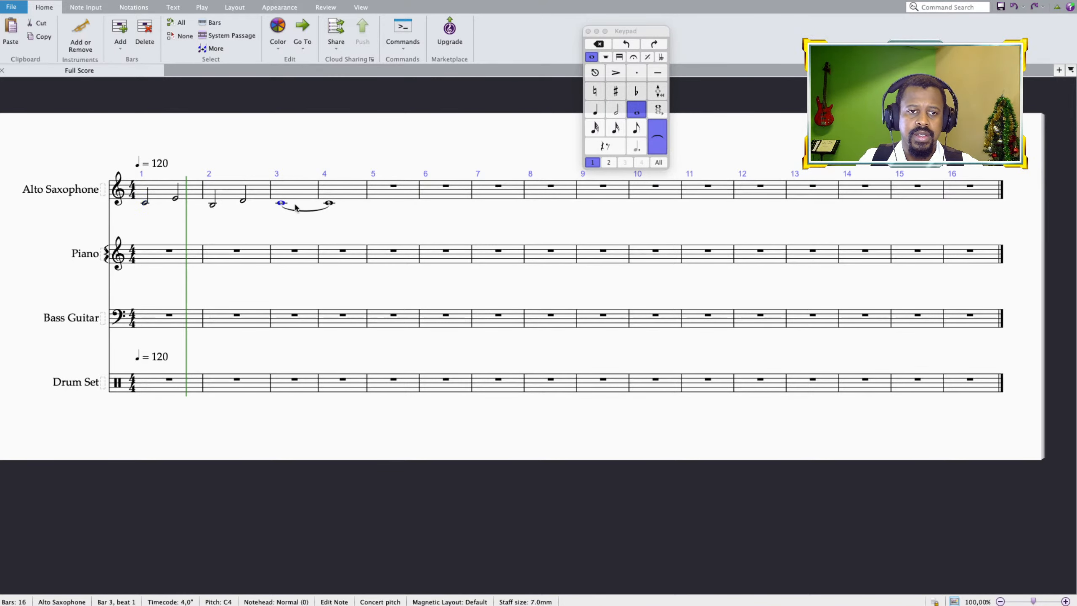
pyautogui.click(146, 204)
pyautogui.press('p')
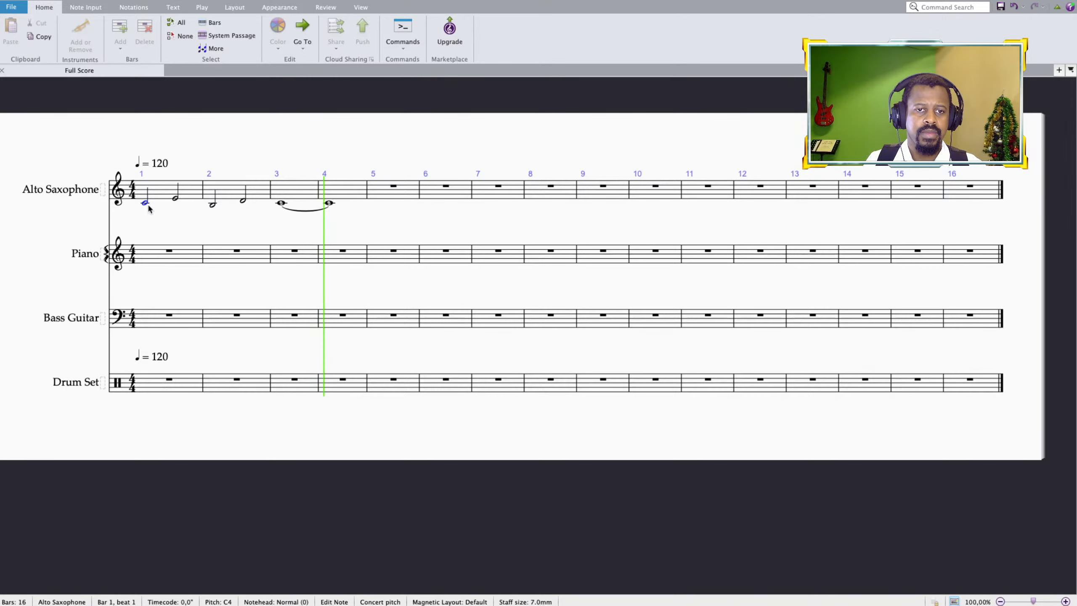
pyautogui.press('Escape')
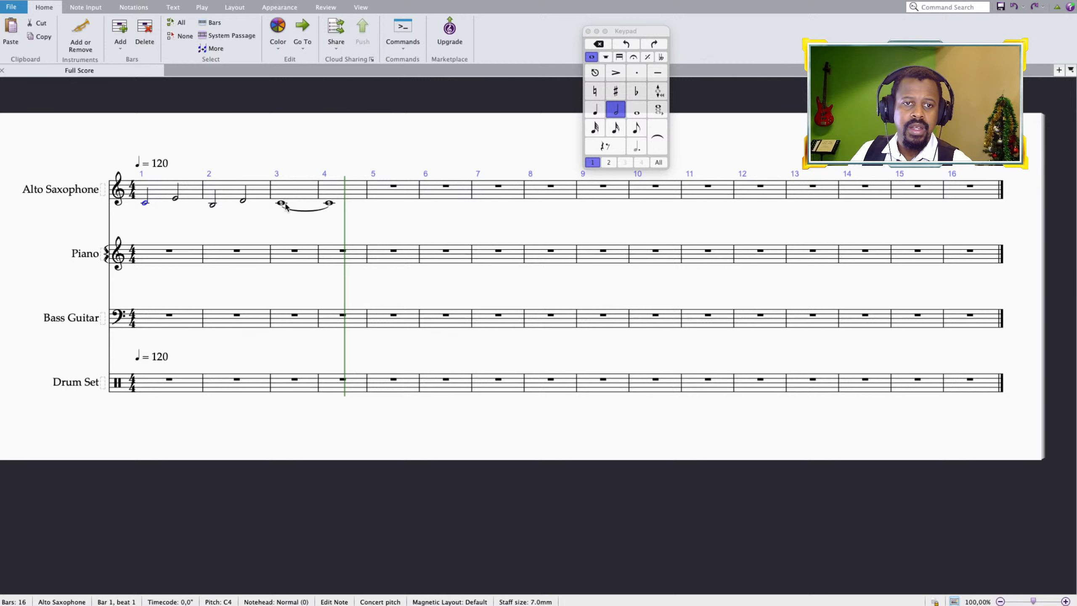
# Repeat Alto Saxophone bars 1 to 4 into bars 5 to 8 and play back the melody from bar 1.
pyautogui.keyDown('shift'); pyautogui.click(330, 204); pyautogui.keyUp('shift')
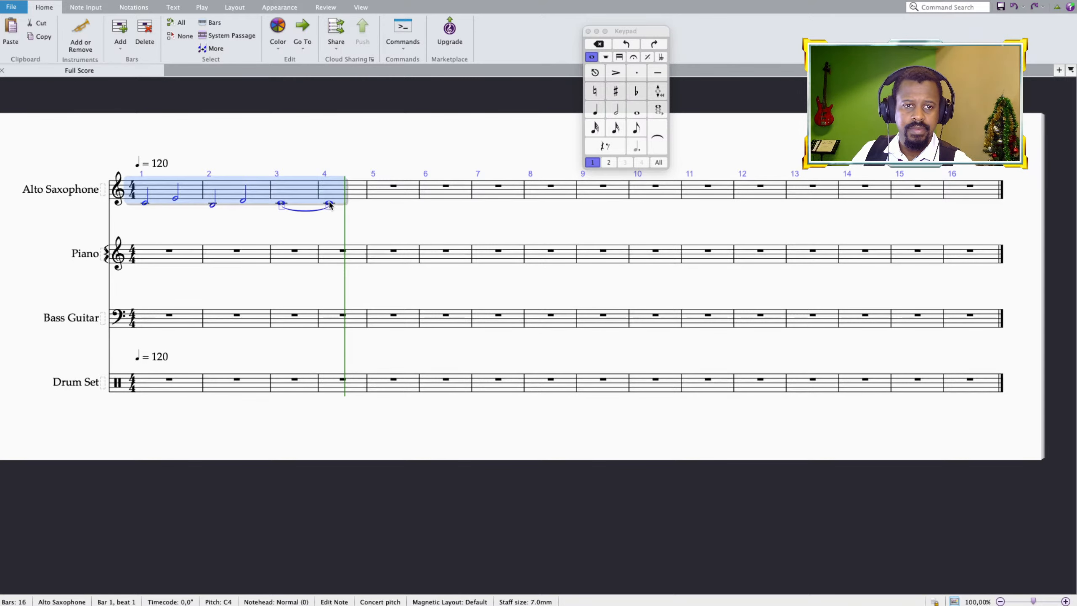
pyautogui.press('r')
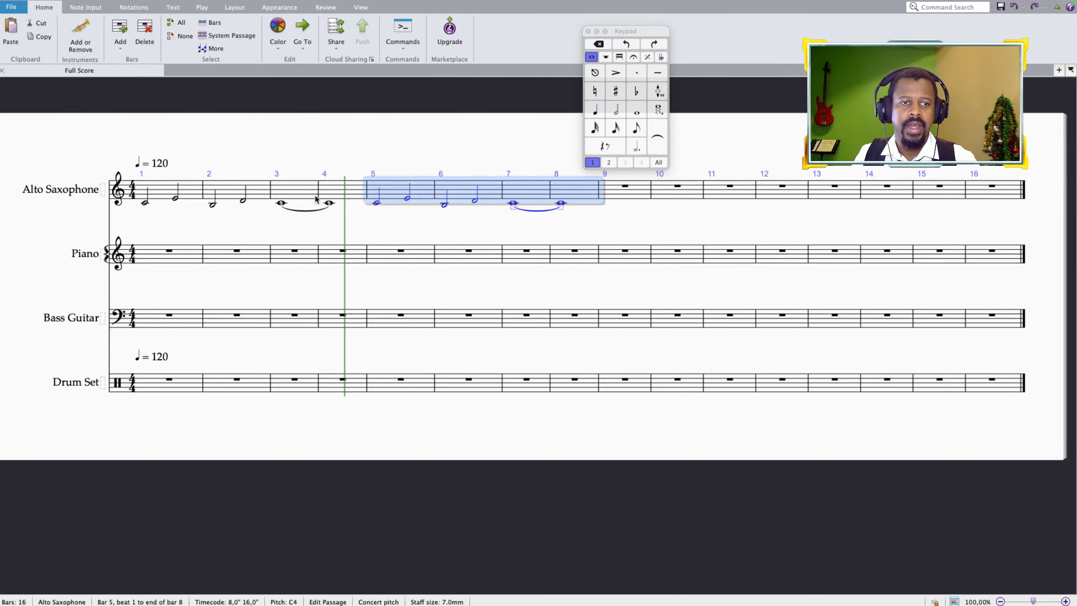
pyautogui.click(146, 204)
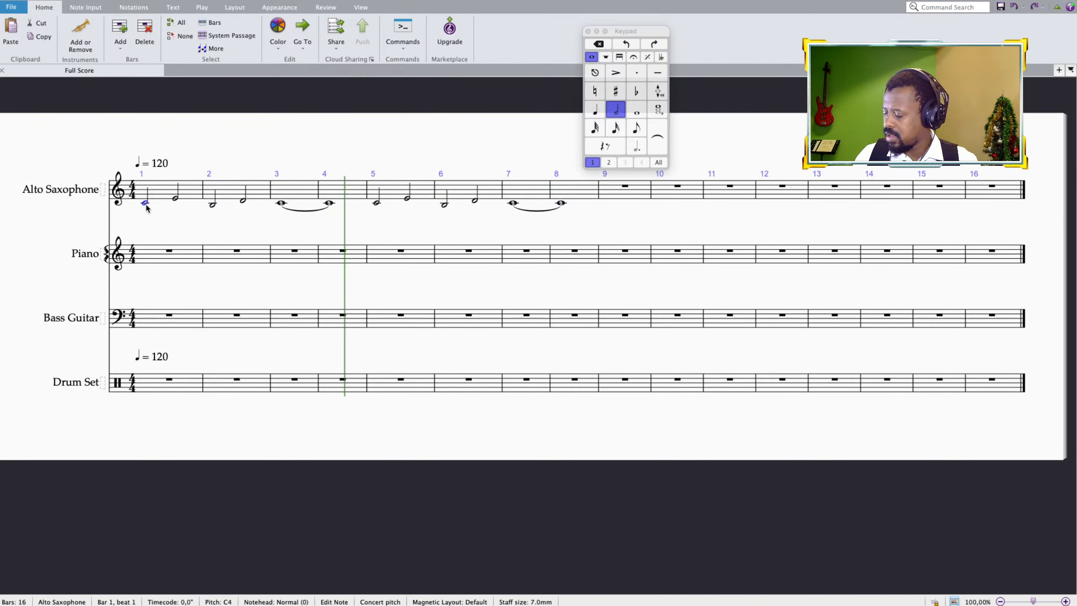
pyautogui.press('p')
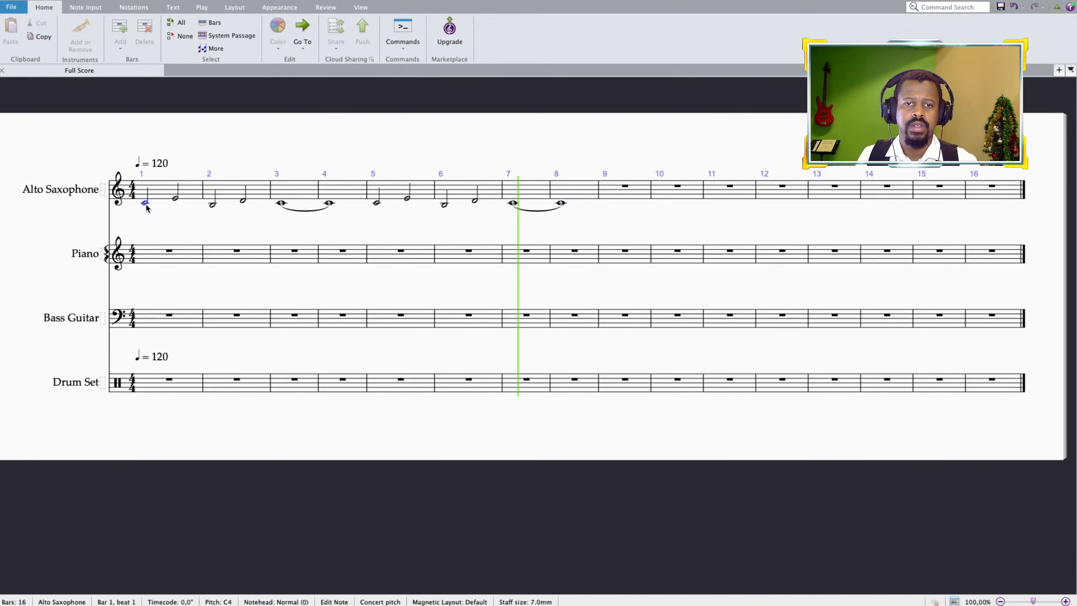
pyautogui.press('alt')
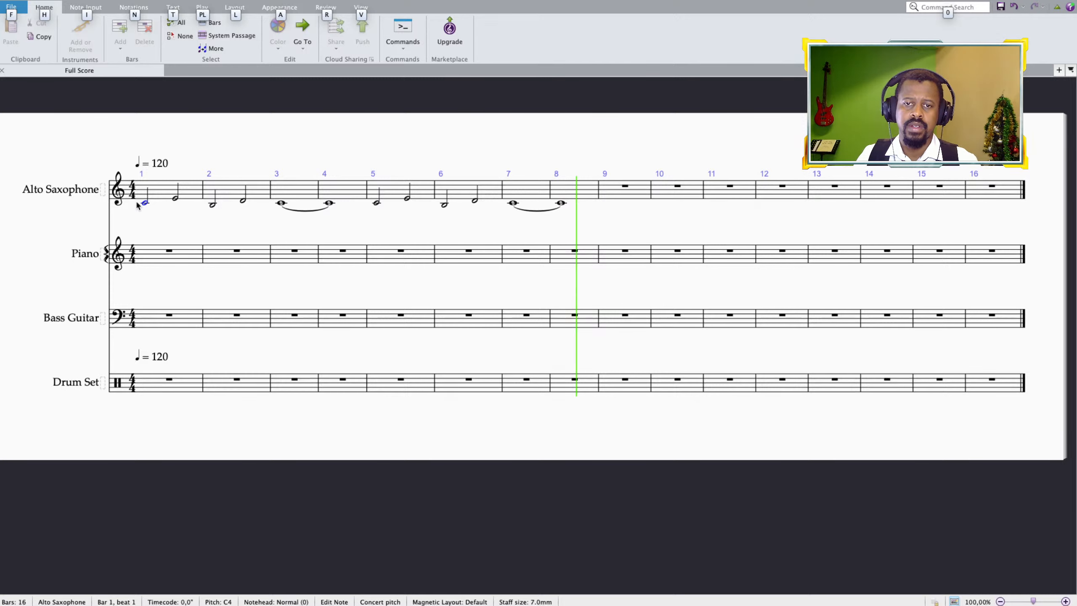
pyautogui.click(363, 232)
pyautogui.press('space')
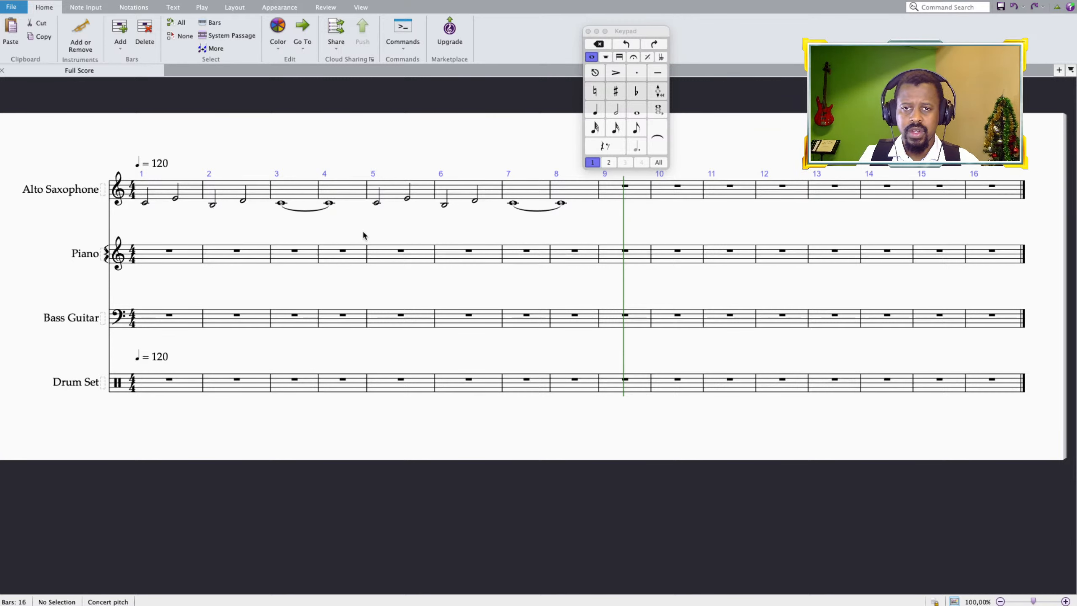
# Change the Alto Saxophone's tied whole notes in bars 7 and 8 to E4 and play back the phrase from bar 1.
pyautogui.hscroll(-1, 389, 225)
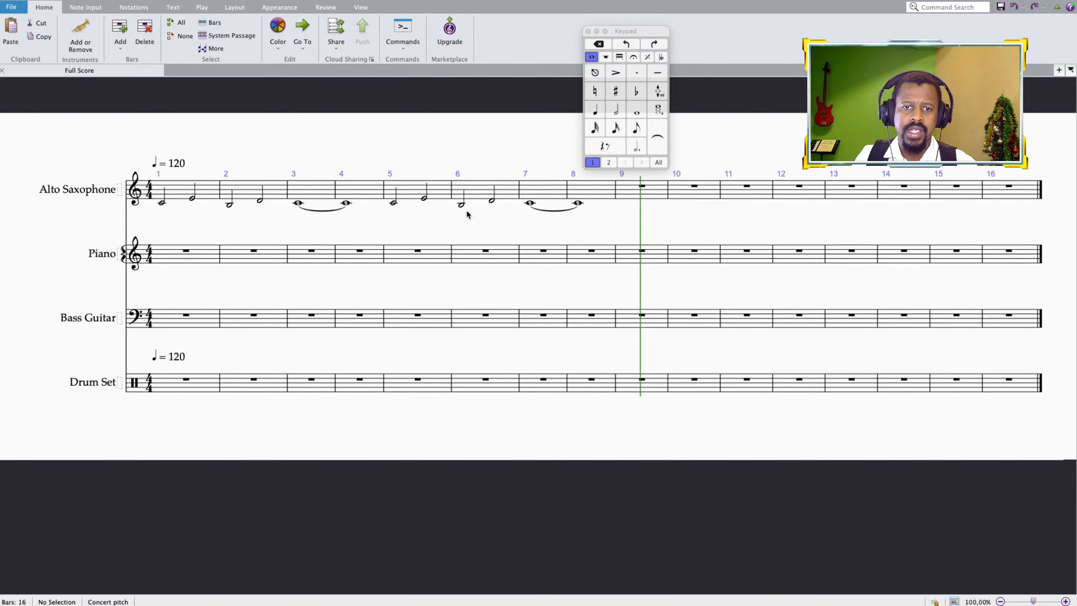
pyautogui.click(531, 203)
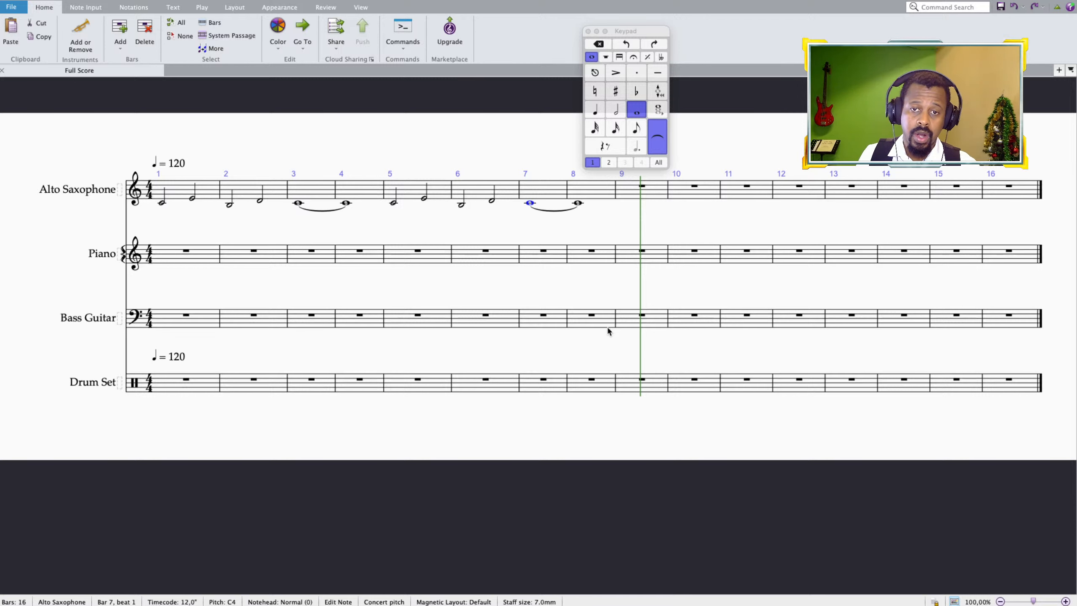
pyautogui.press('e')
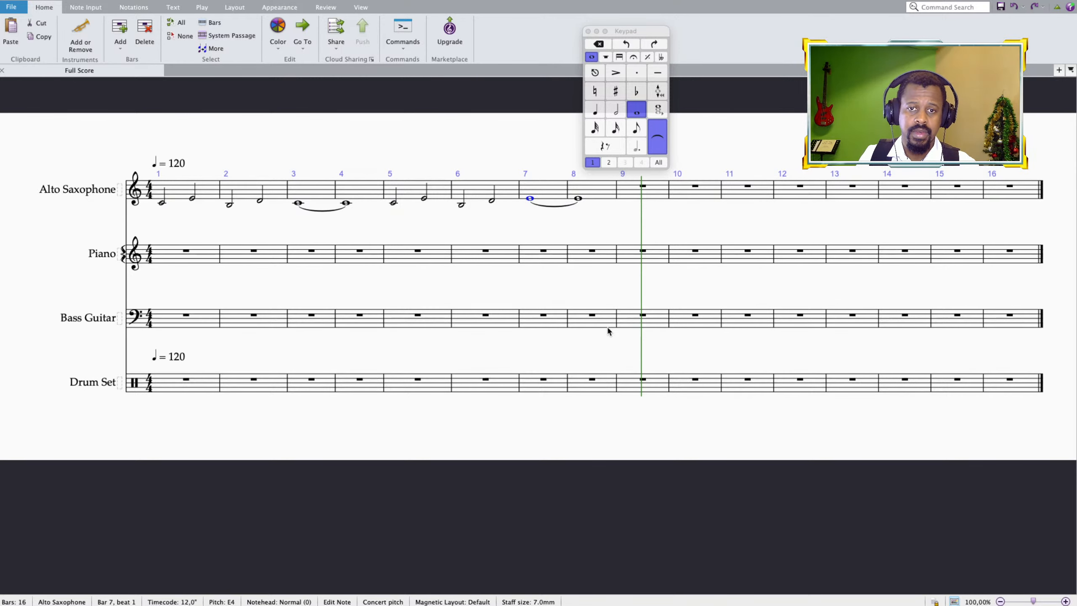
pyautogui.hscroll(3, 607, 325)
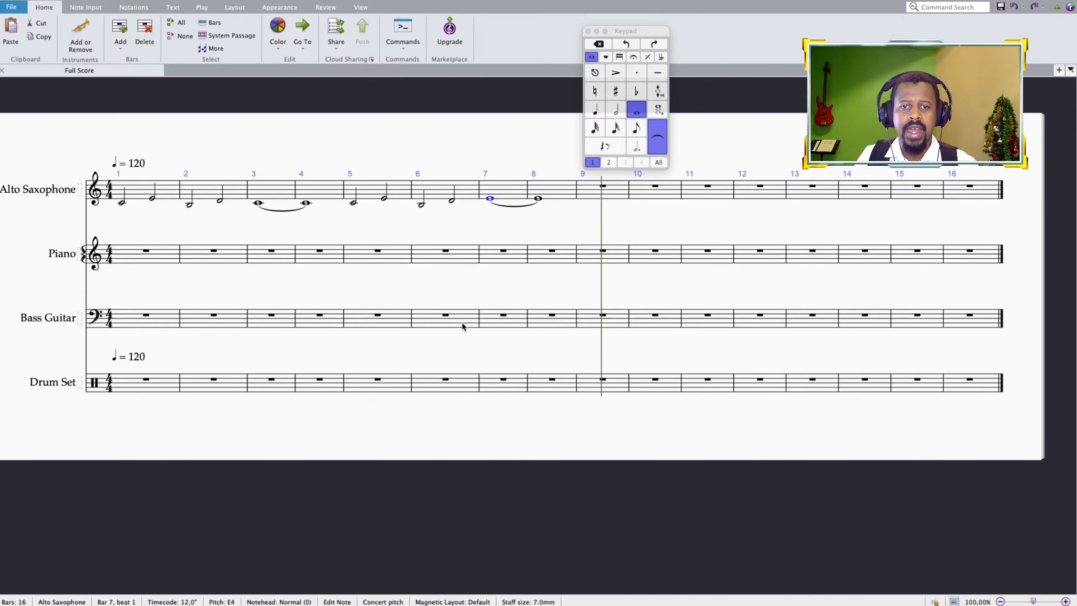
pyautogui.click(122, 204)
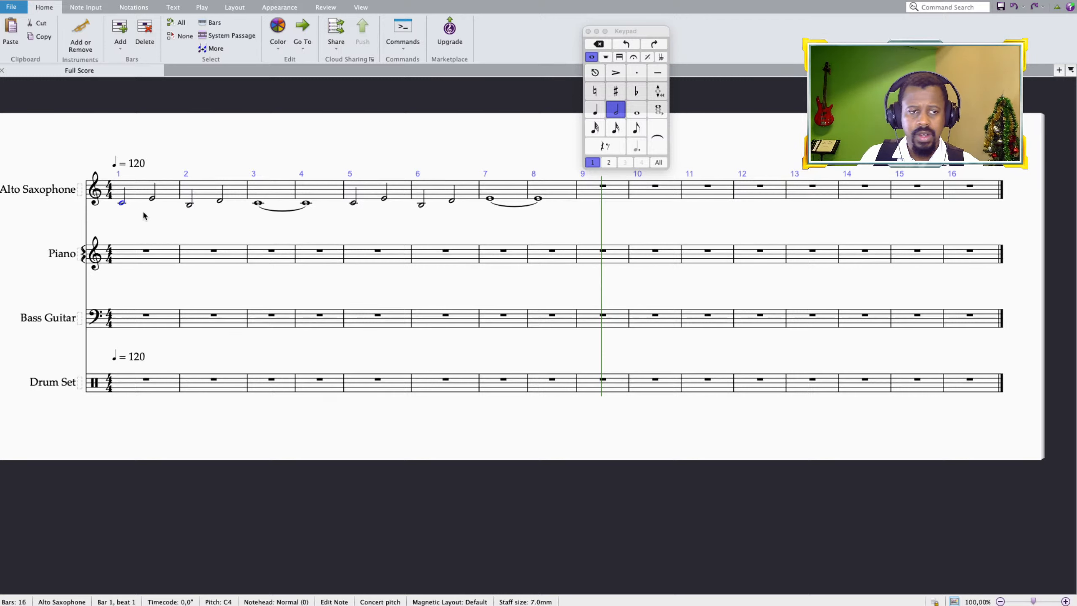
pyautogui.press('space')
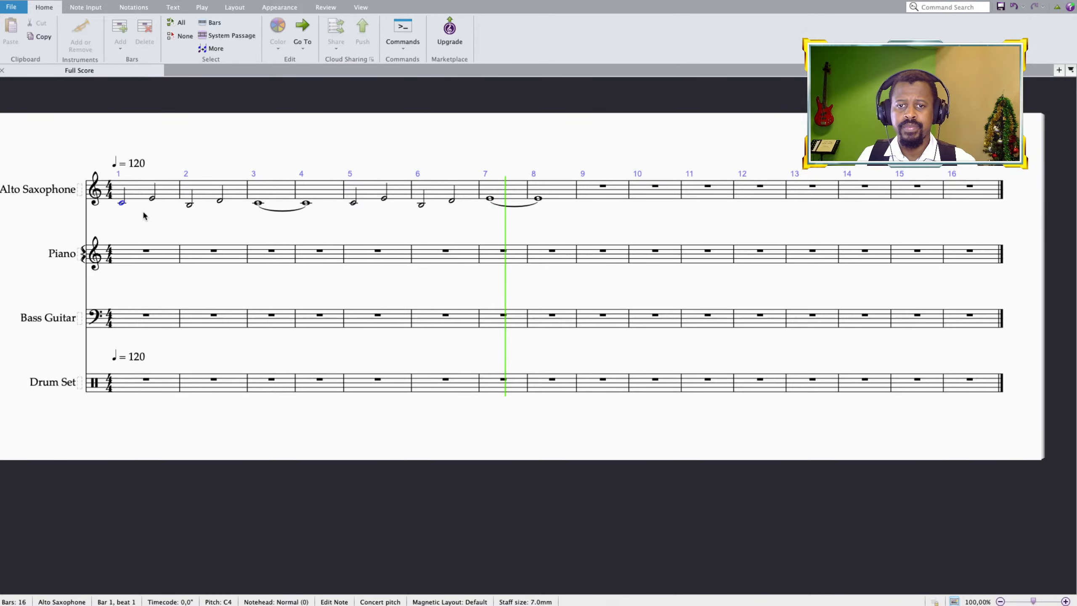
pyautogui.press('space')
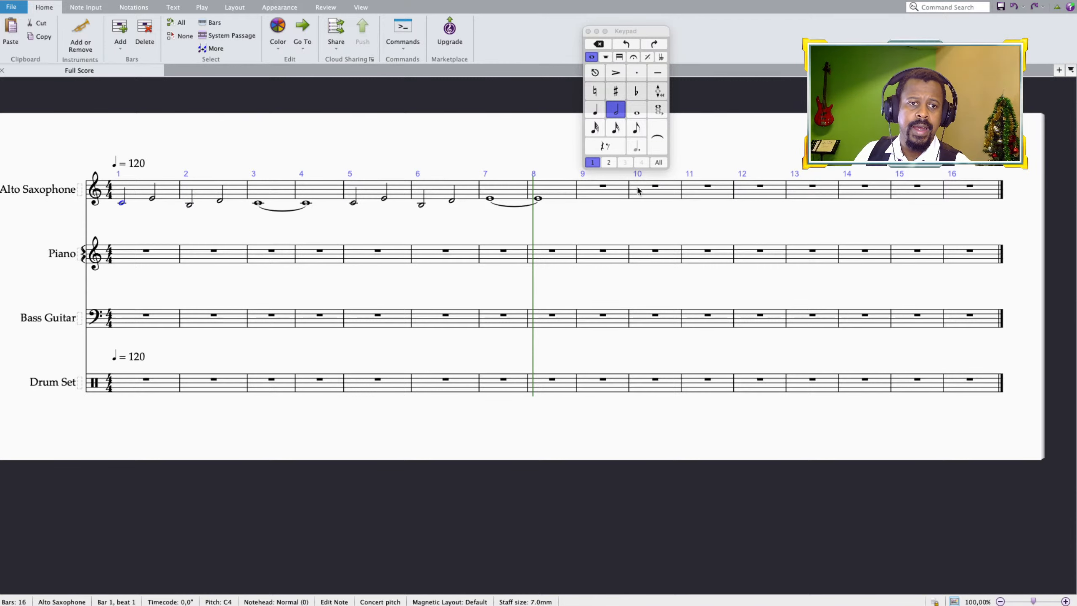
# Copy the Alto Saxophone passage in bars 1 to 4 into bars 13 to 16.
pyautogui.click(151, 191)
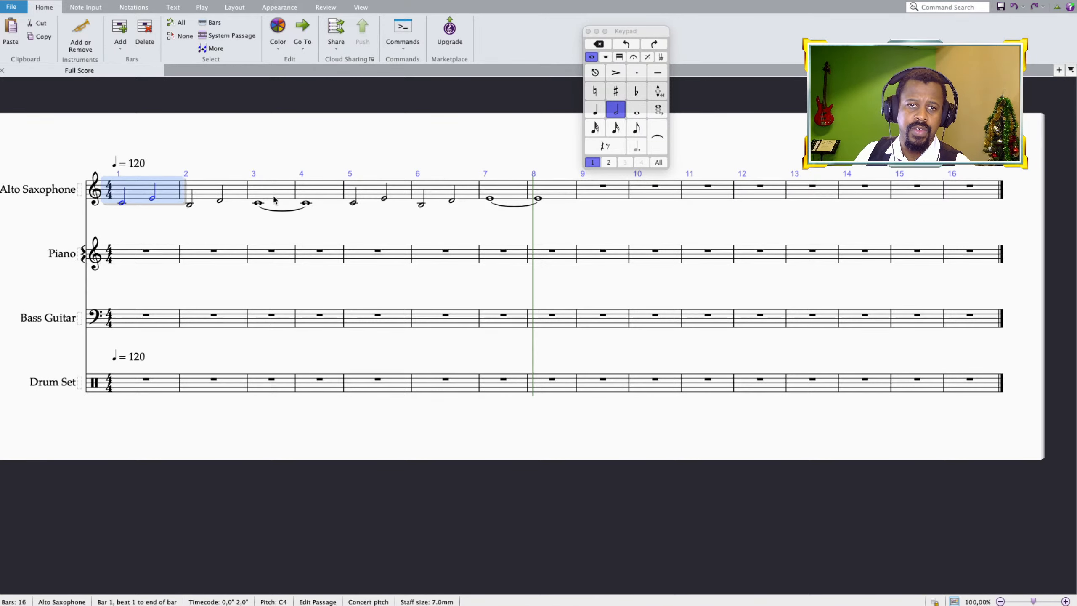
pyautogui.keyDown('shift'); pyautogui.click(311, 196); pyautogui.keyUp('shift')
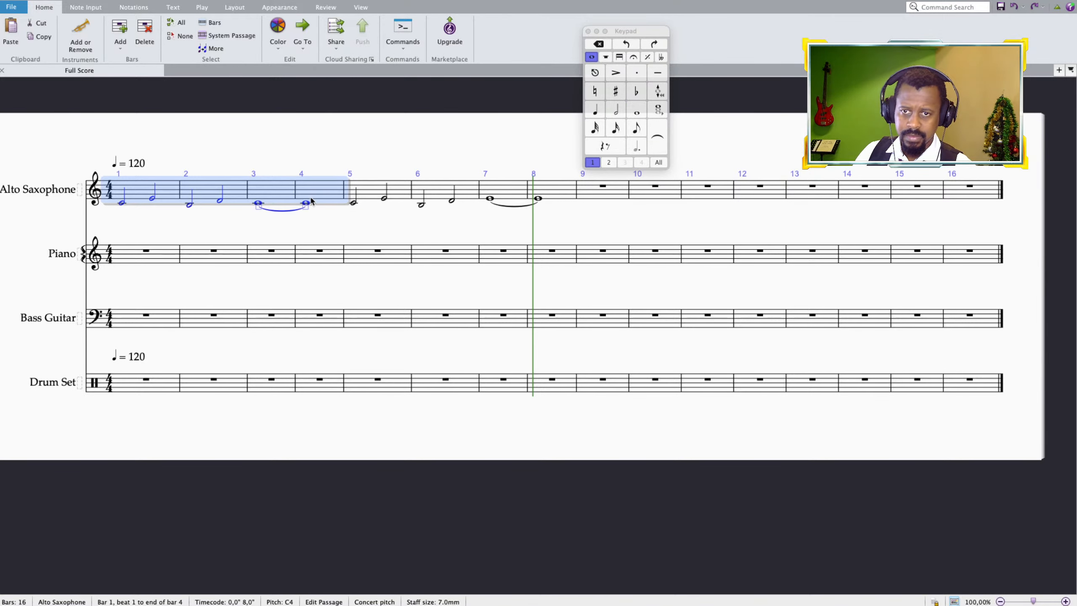
pyautogui.keyDown('alt'); pyautogui.click(813, 187); pyautogui.keyUp('alt')
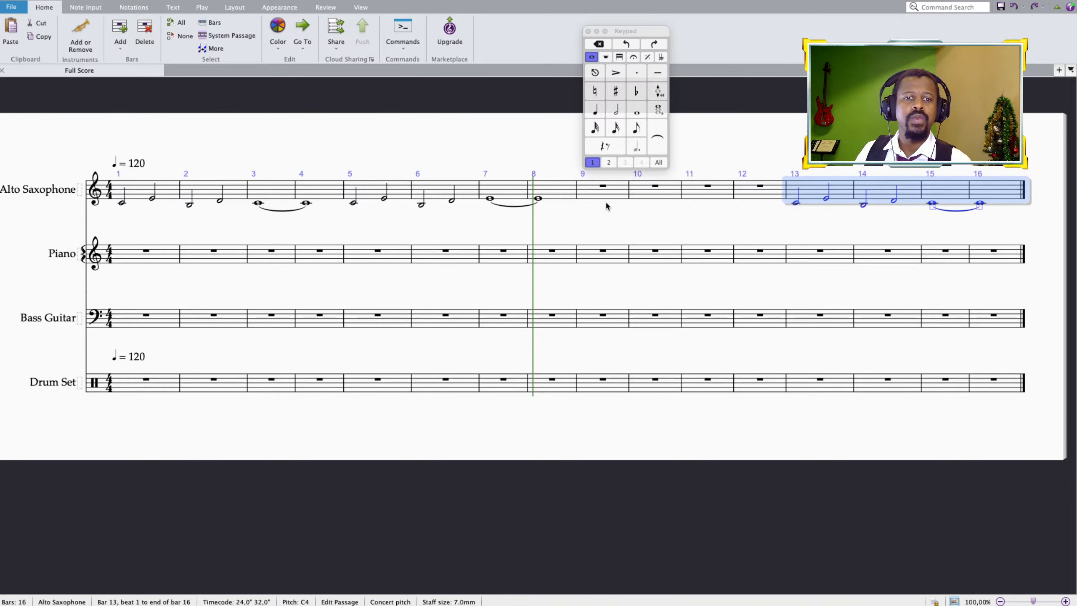
# Repeat Alto Saxophone bars 5 to 8 into bars 9 to 12 and raise the repeated passage by one step.
pyautogui.click(382, 195)
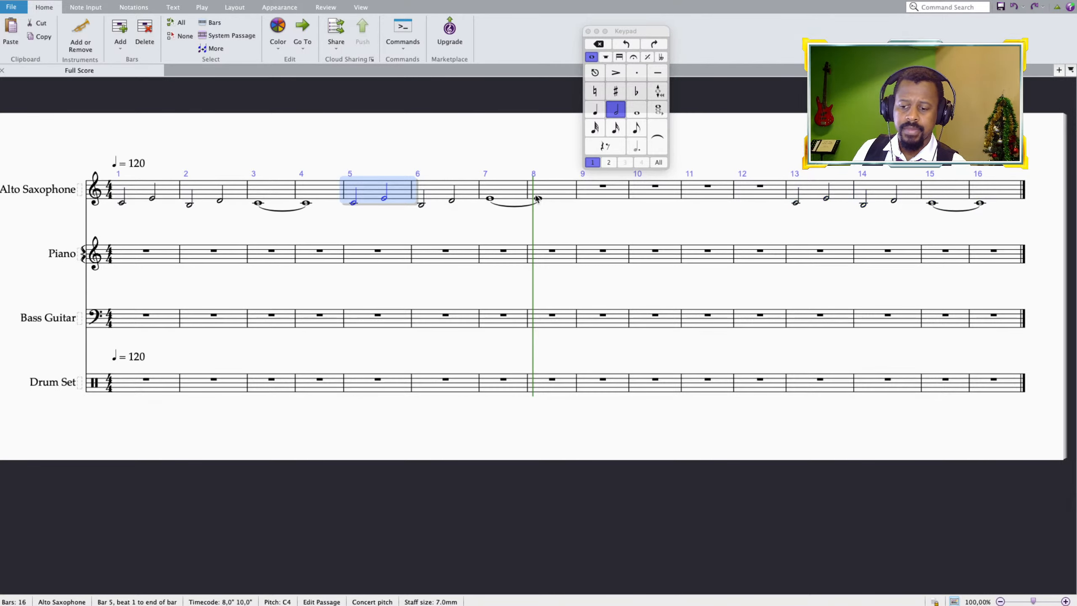
pyautogui.keyDown('shift'); pyautogui.click(563, 194); pyautogui.keyUp('shift')
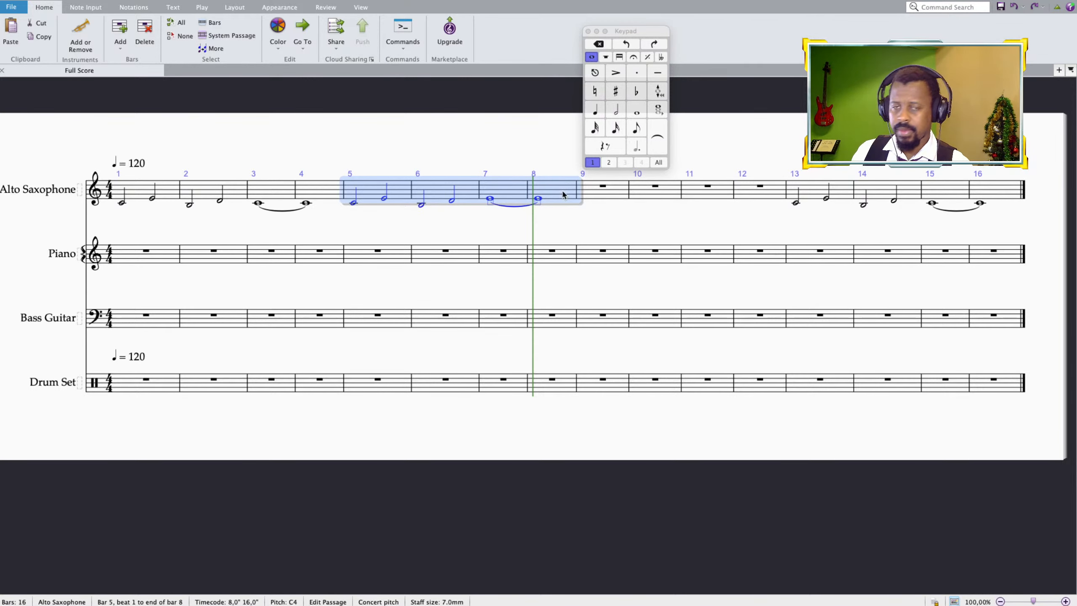
pyautogui.press('r')
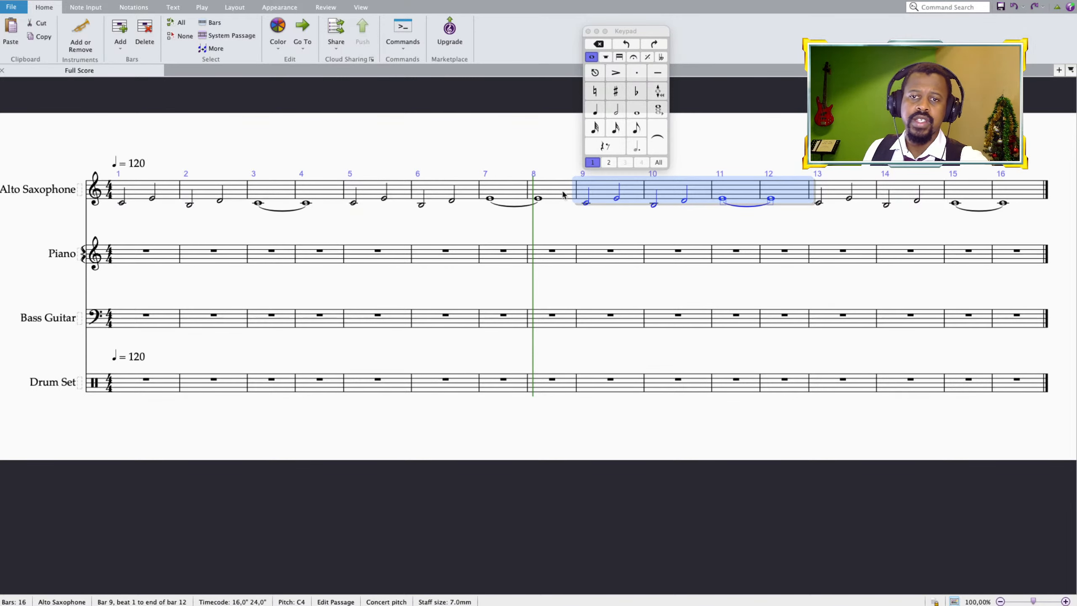
pyautogui.press('Up')
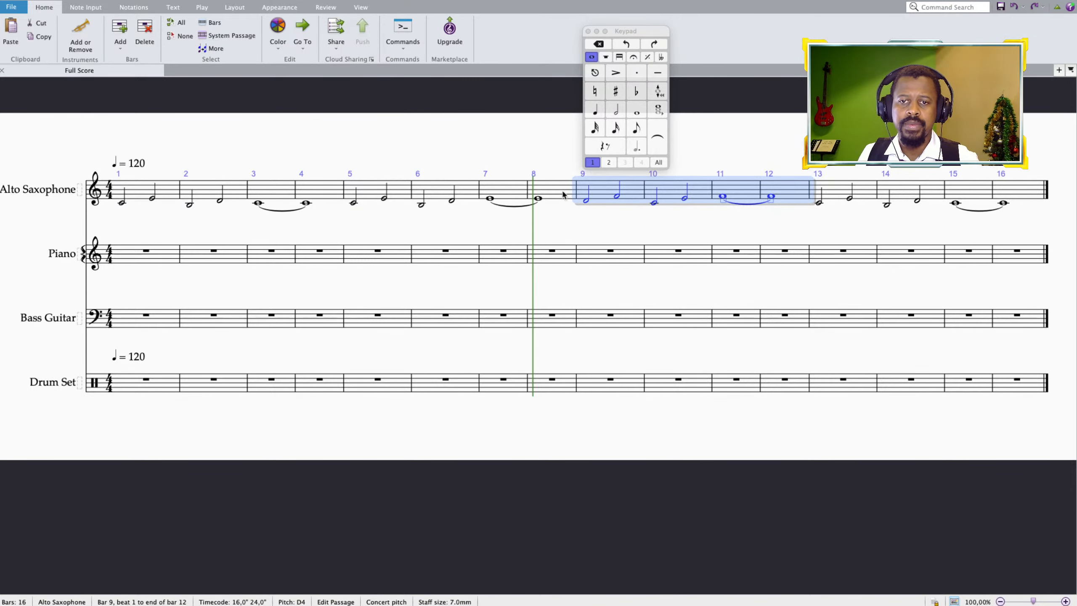
# Change the Alto Saxophone's second half note in bar 9 to B3.
pyautogui.click(586, 202)
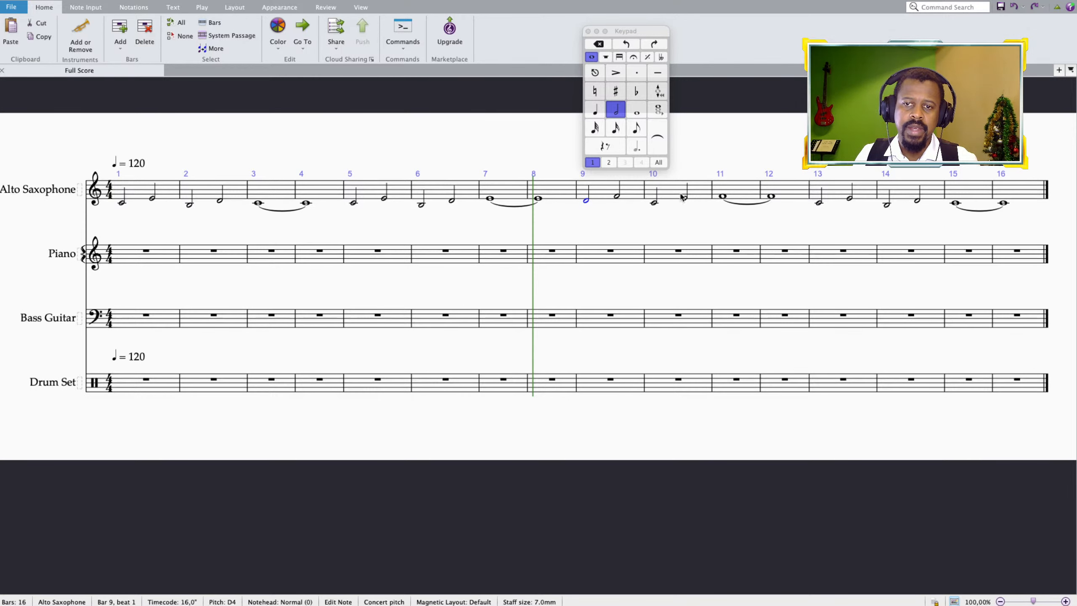
pyautogui.click(617, 197)
pyautogui.press('Down')
pyautogui.press('Down')
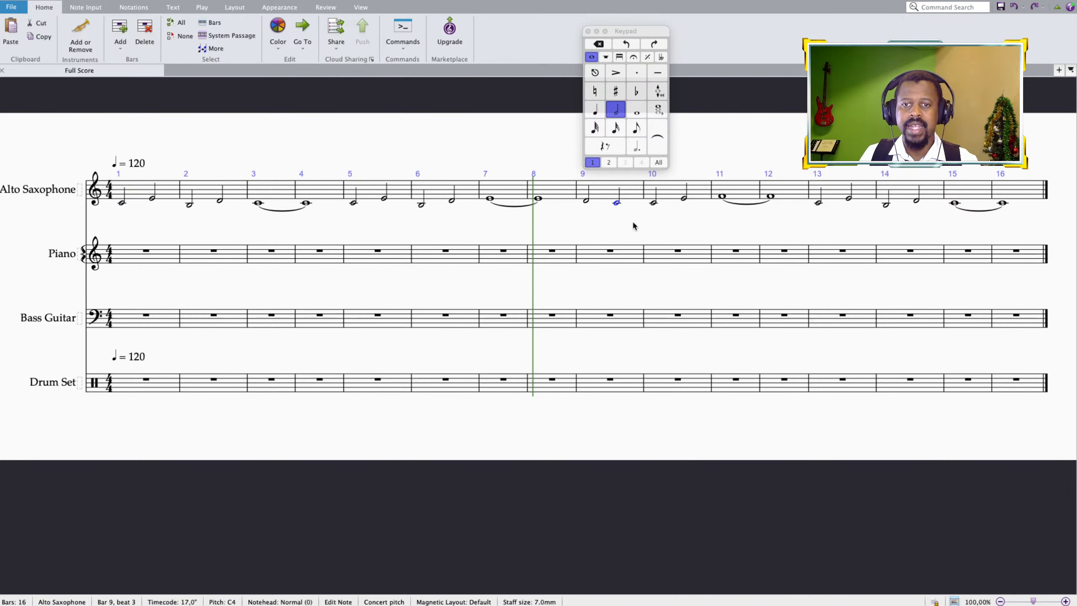
pyautogui.press('Down')
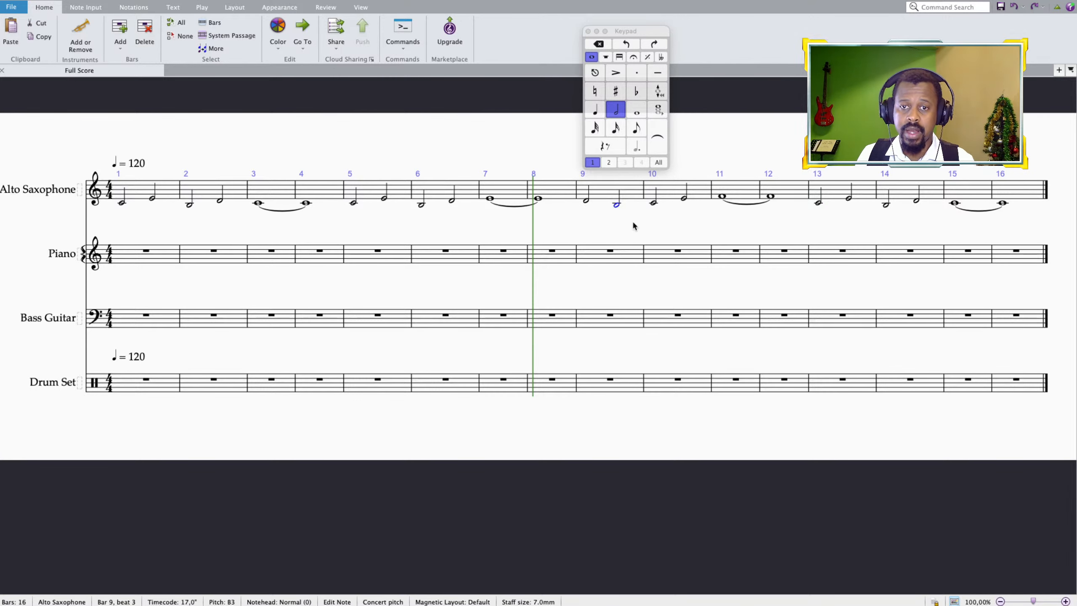
# Set the Alto Saxophone's half notes in bar 10 to E4 and C4 and the tied whole notes in bars 11 and 12 to D4.
pyautogui.press('Left')
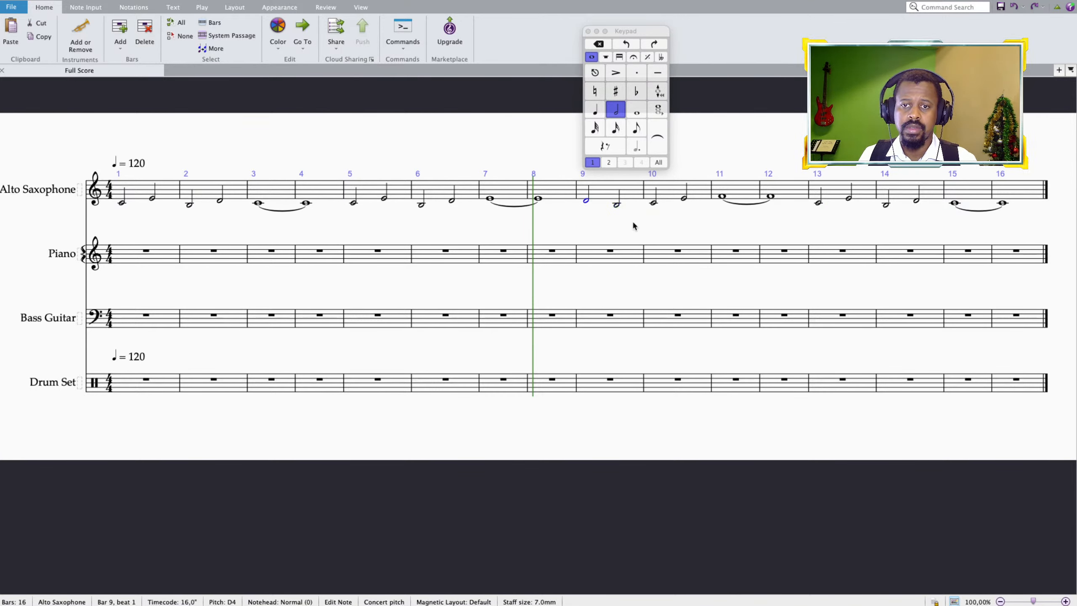
pyautogui.press('Right')
pyautogui.press('Right')
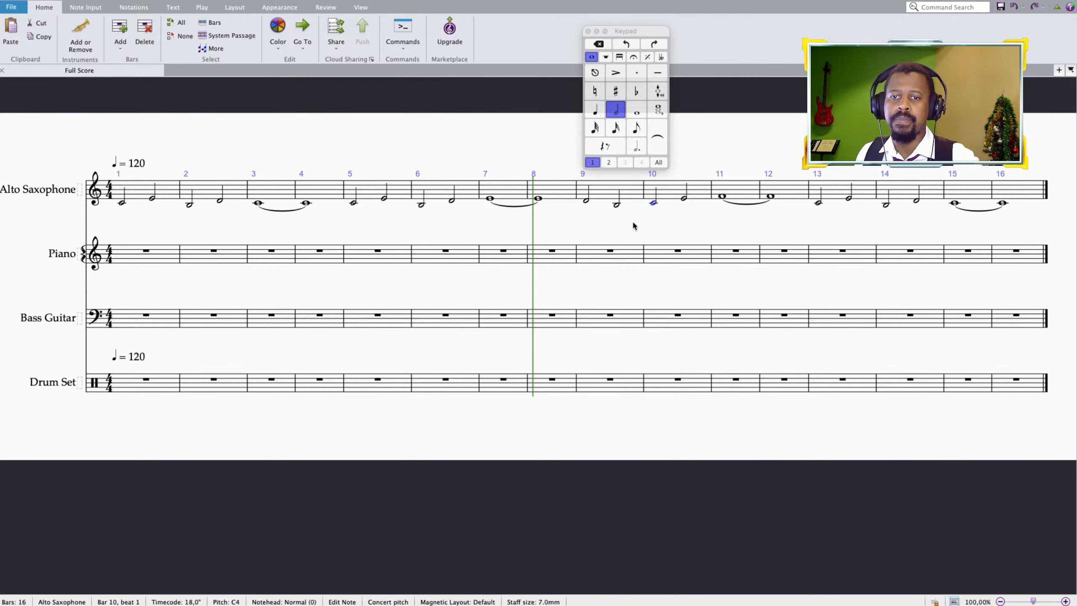
pyautogui.press('e')
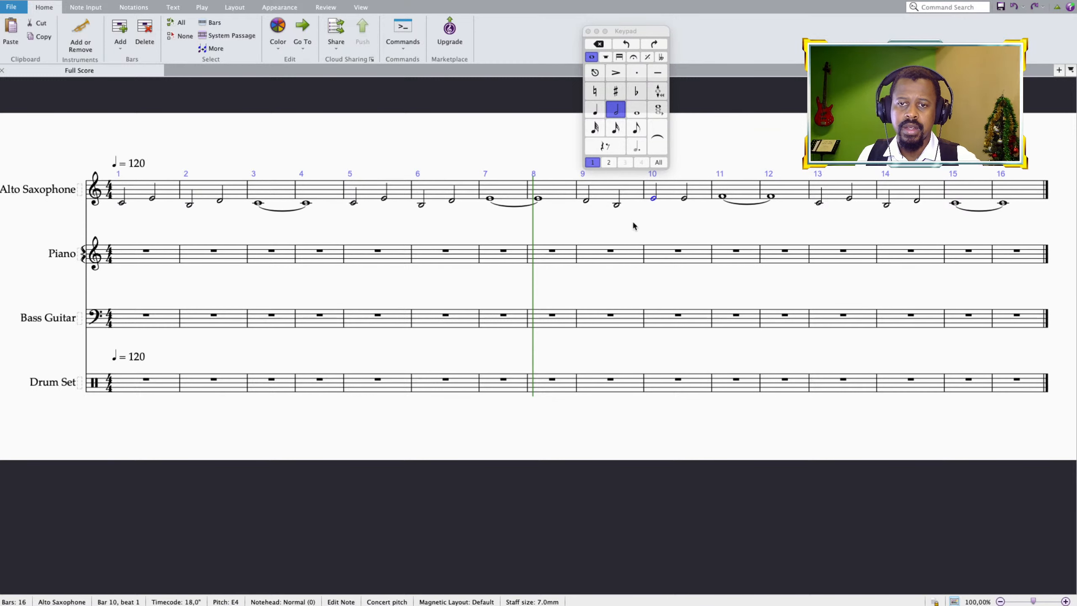
pyautogui.press('c')
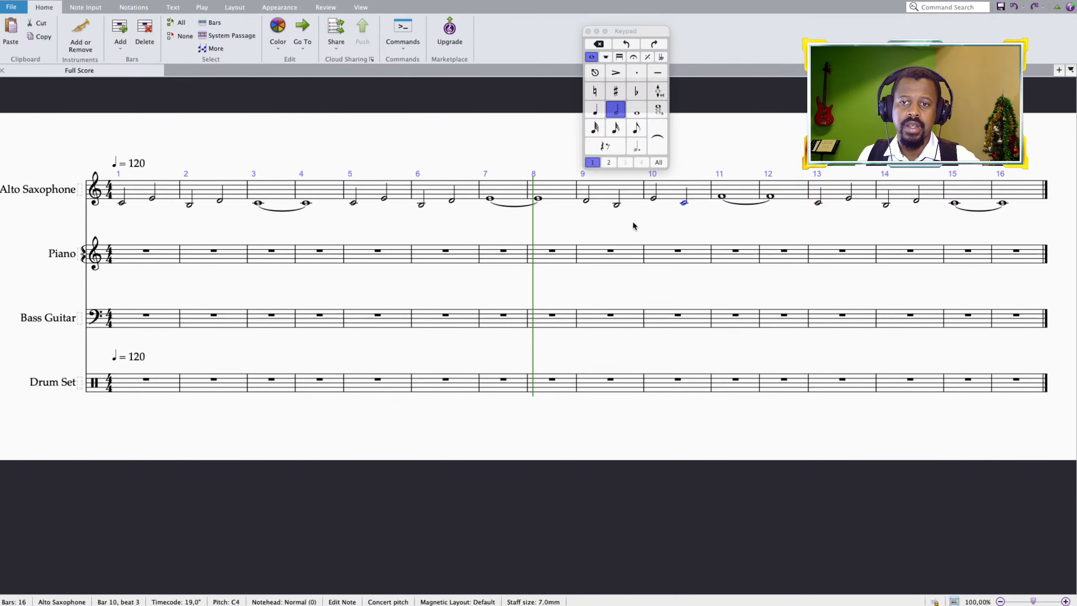
pyautogui.press('Right')
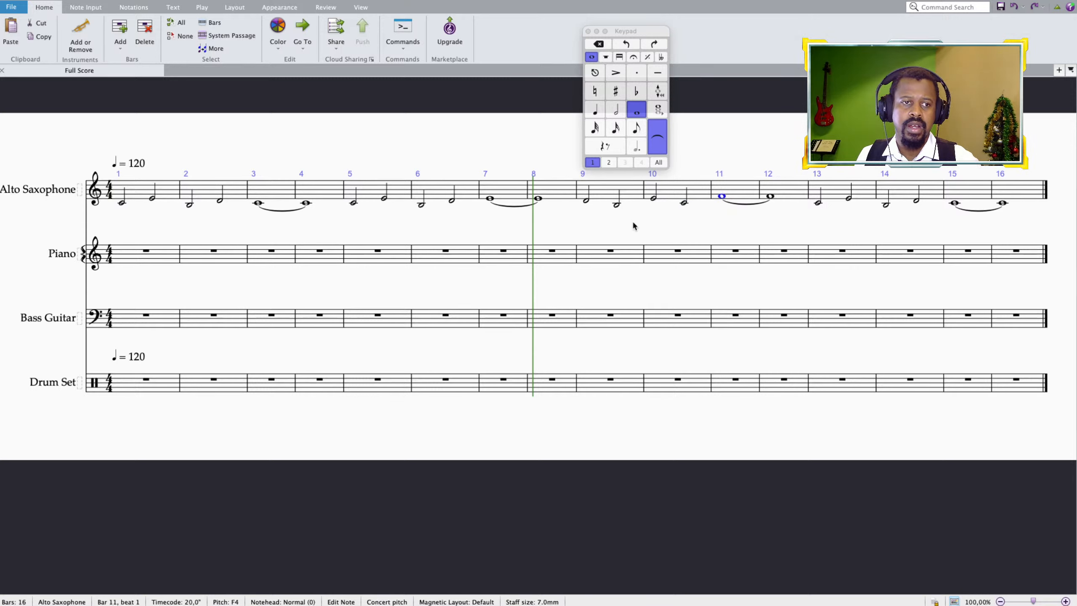
pyautogui.press('d')
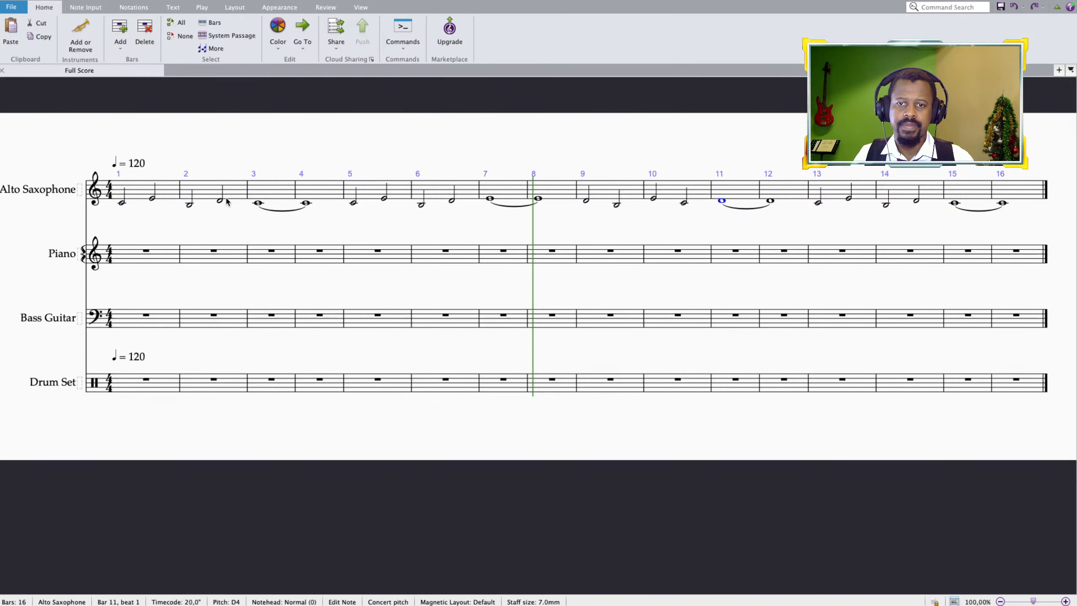
# Play back the full 16-bar Alto Saxophone melody from its first note in bar 1.
pyautogui.click(126, 206)
pyautogui.press('super+alt+k')
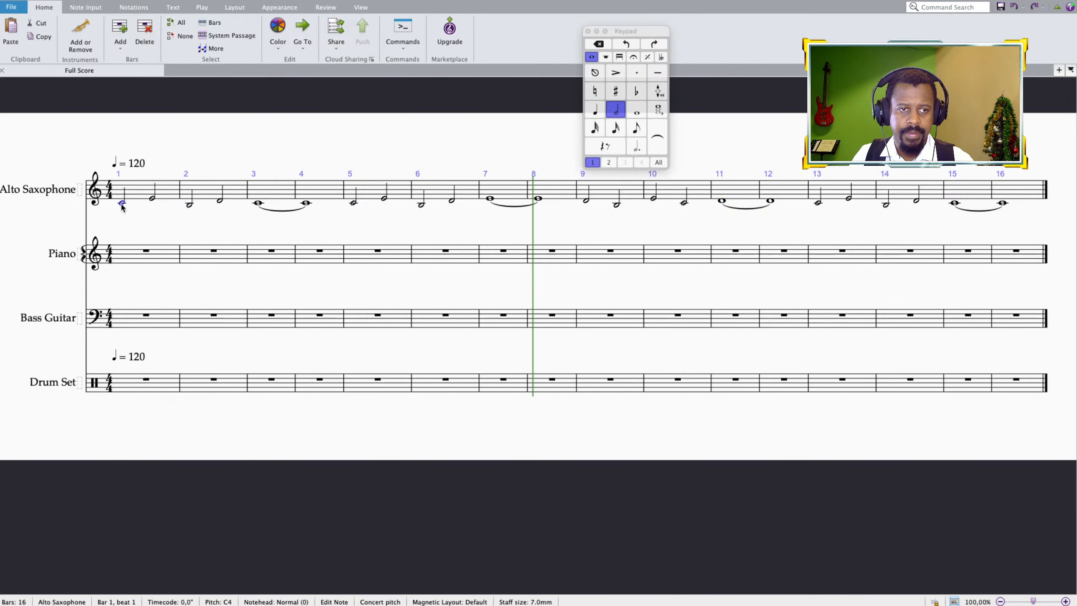
pyautogui.press('p')
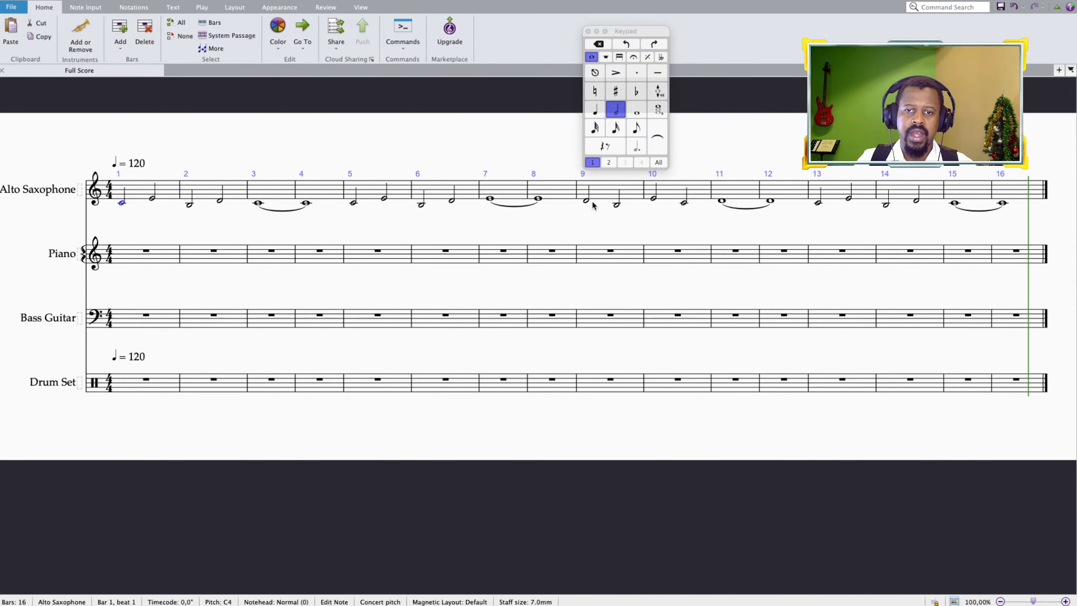
# Raise the Alto Saxophone's two half notes in bar 9 to F4 and D4.
pyautogui.click(620, 210)
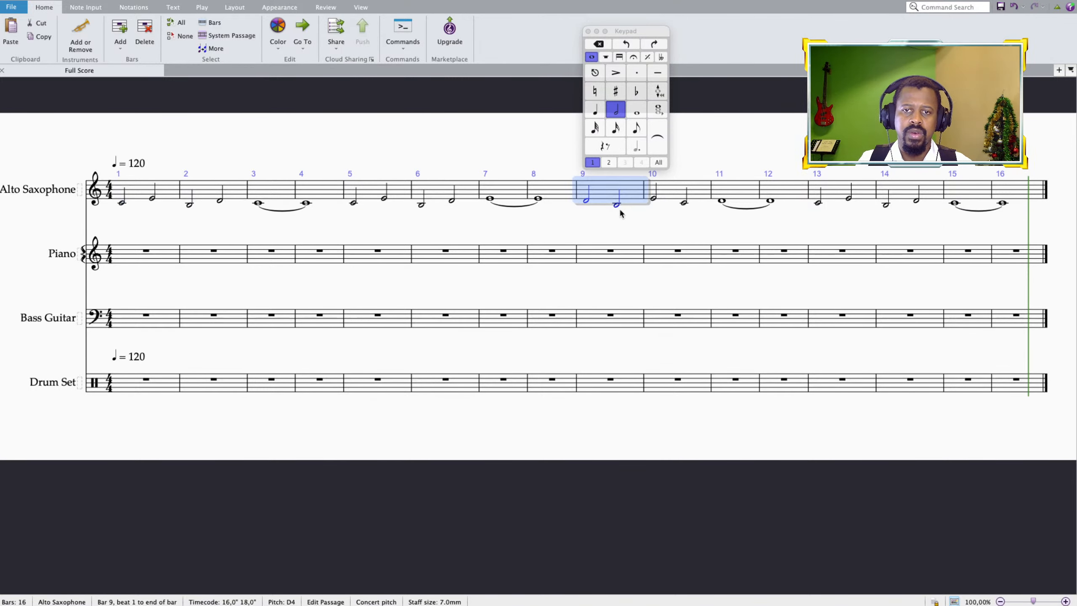
pyautogui.press('super+z')
pyautogui.press('super+z')
pyautogui.press('Left')
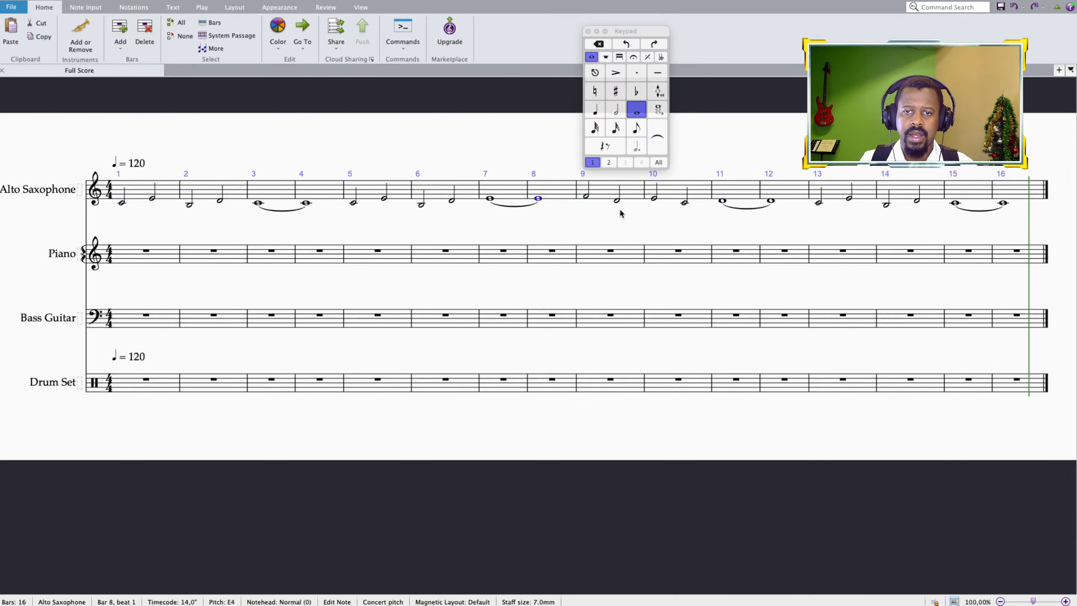
pyautogui.press('Right')
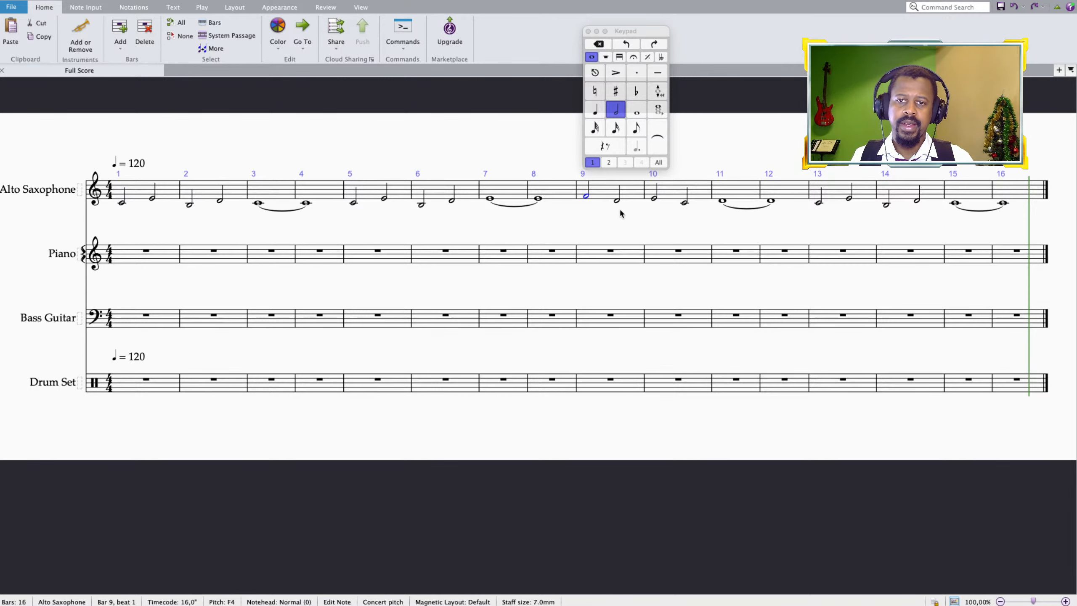
# Raise the Alto Saxophone passage in bars 10 to 12 by two steps so it starts on G4.
pyautogui.click(654, 199)
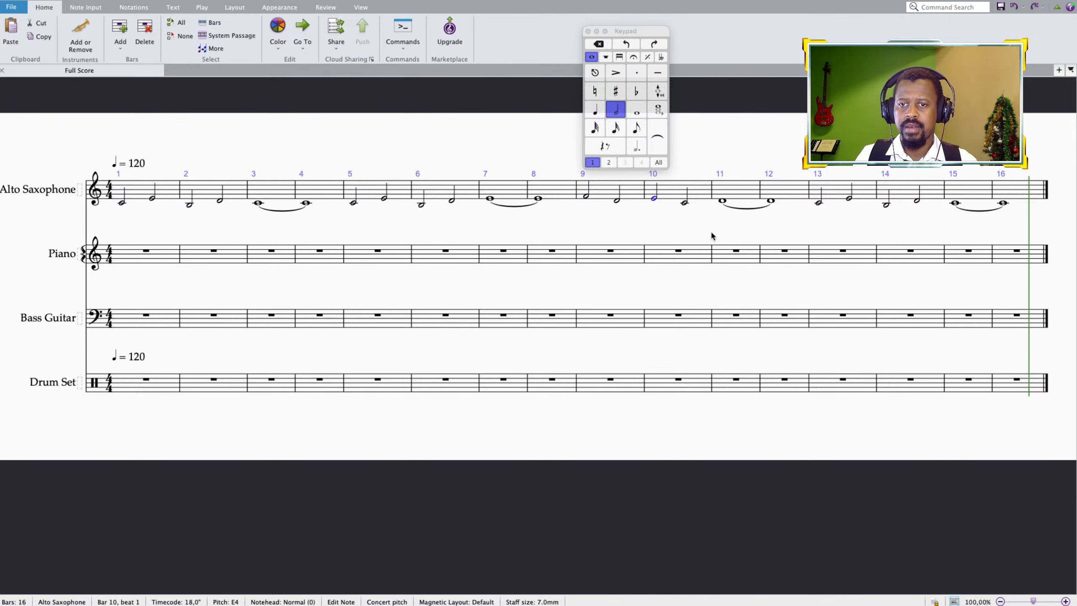
pyautogui.click(703, 196)
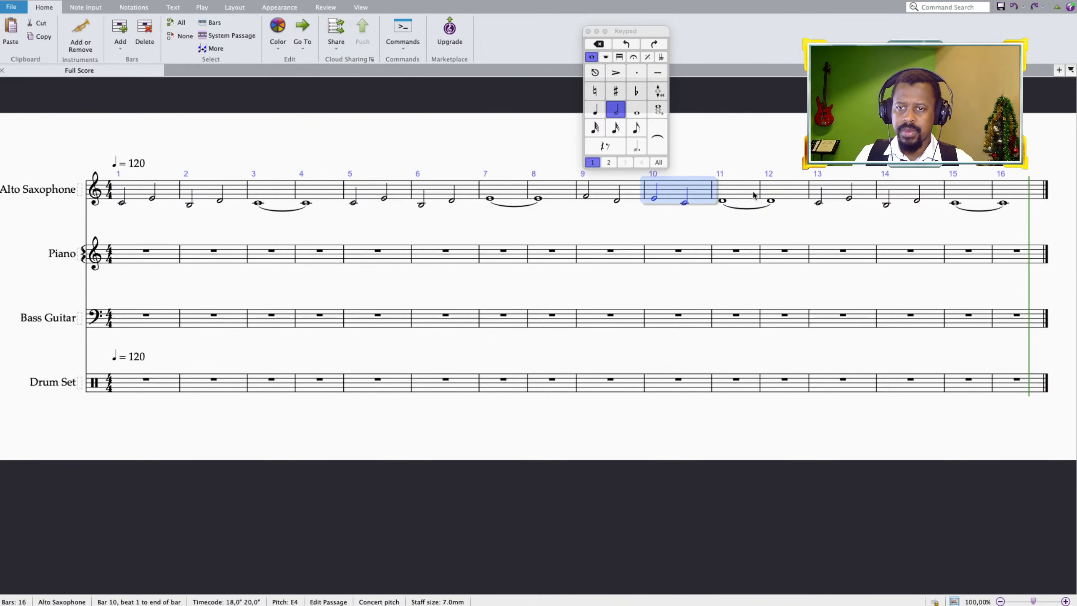
pyautogui.keyDown('shift'); pyautogui.click(796, 186); pyautogui.keyUp('shift')
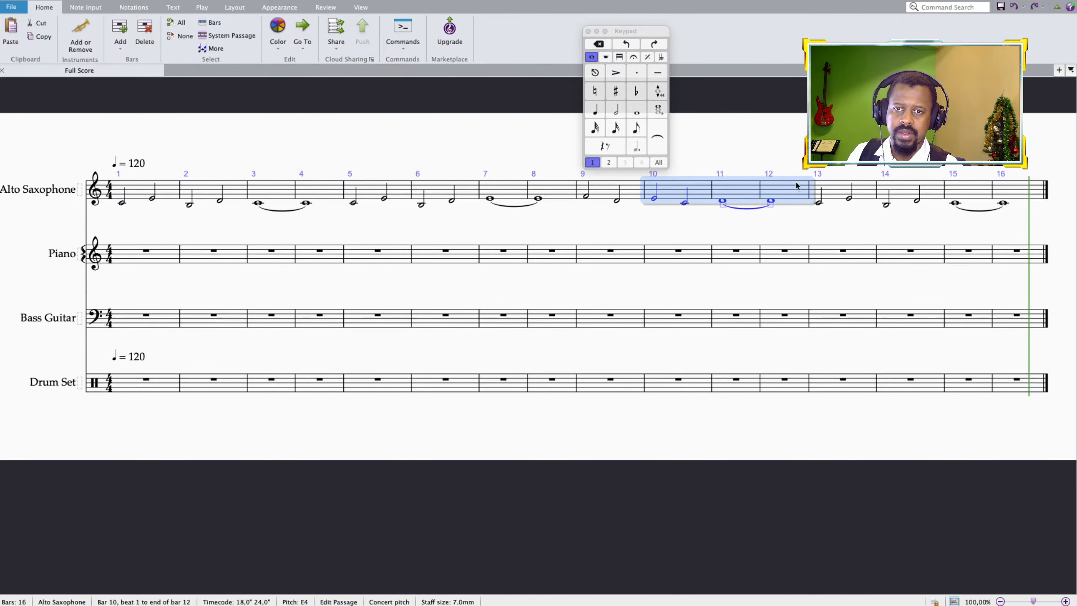
pyautogui.press('Up')
pyautogui.press('Up')
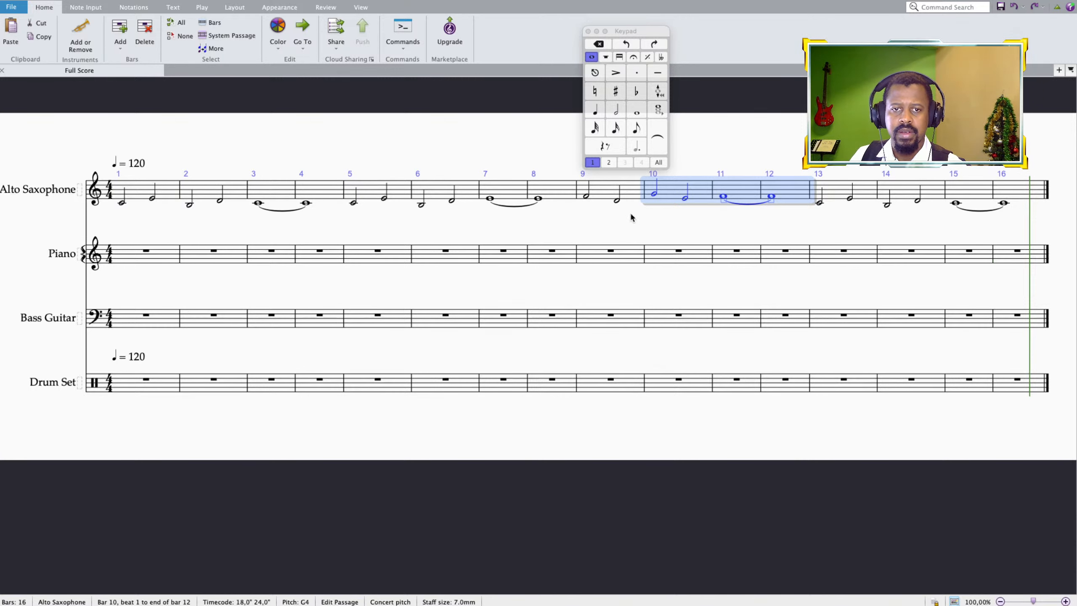
# Play back the Alto Saxophone melody from the first note of bar 5 to the end.
pyautogui.click(490, 198)
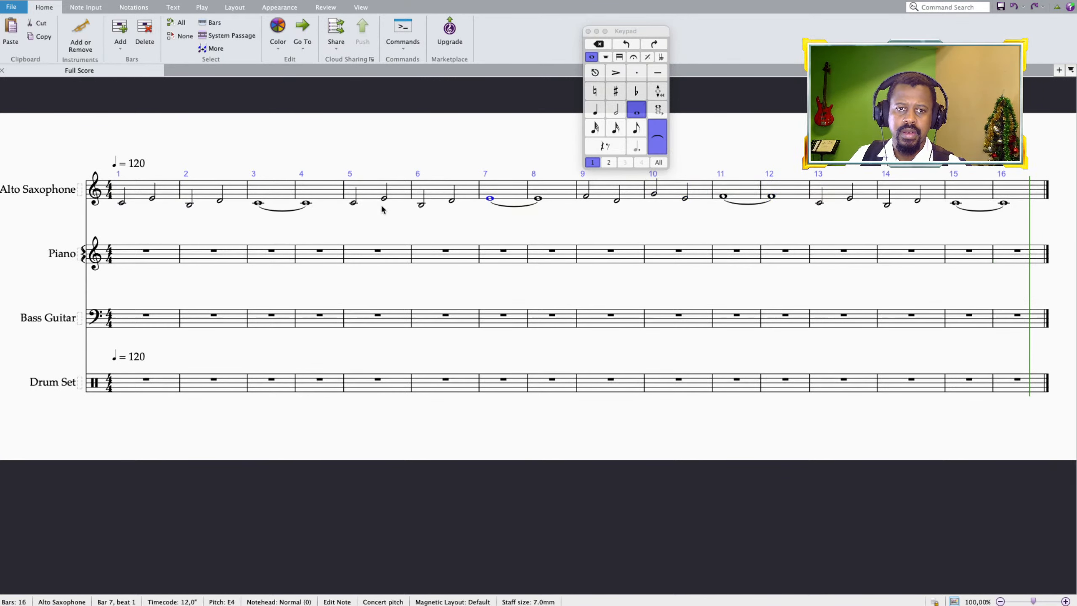
pyautogui.click(354, 204)
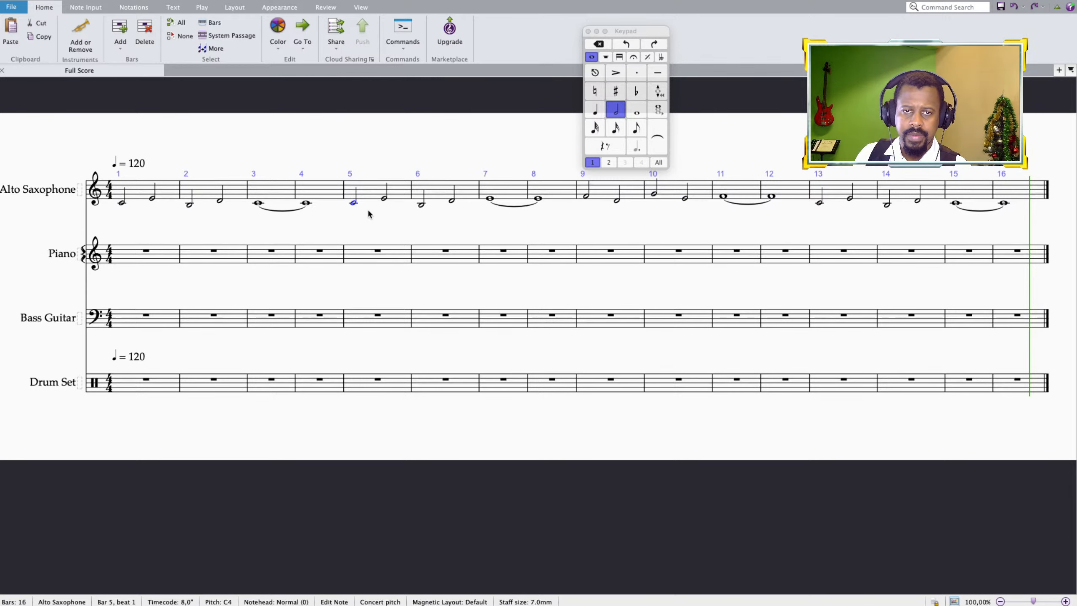
pyautogui.press('space')
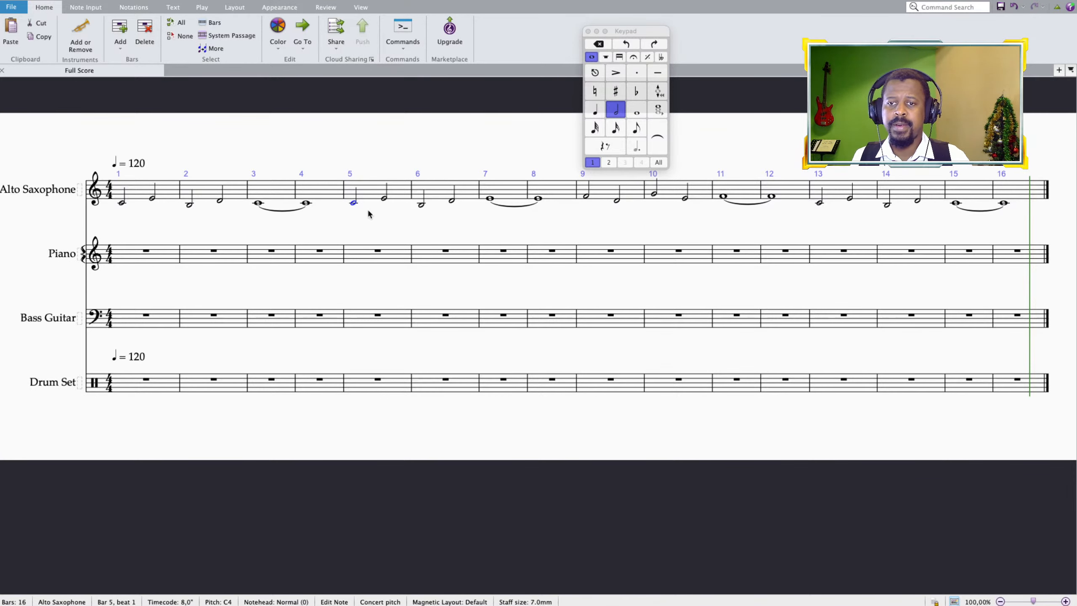
# Lower the Alto Saxophone's tied whole notes in bars 11 and 12 to D4 and play back the melody from bar 5.
pyautogui.click(724, 198)
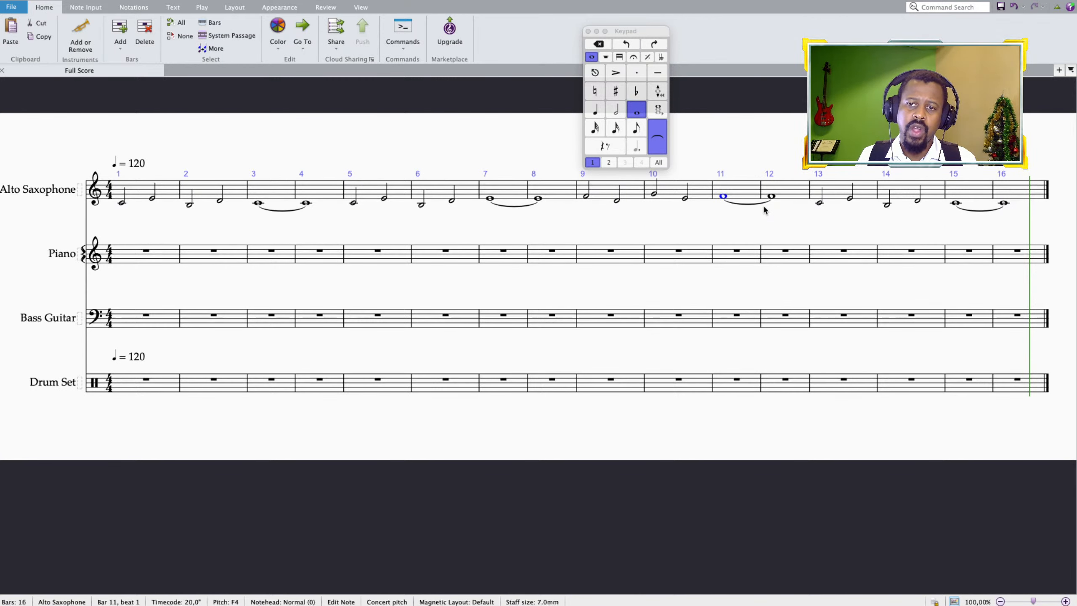
pyautogui.press('Left')
pyautogui.press('Right')
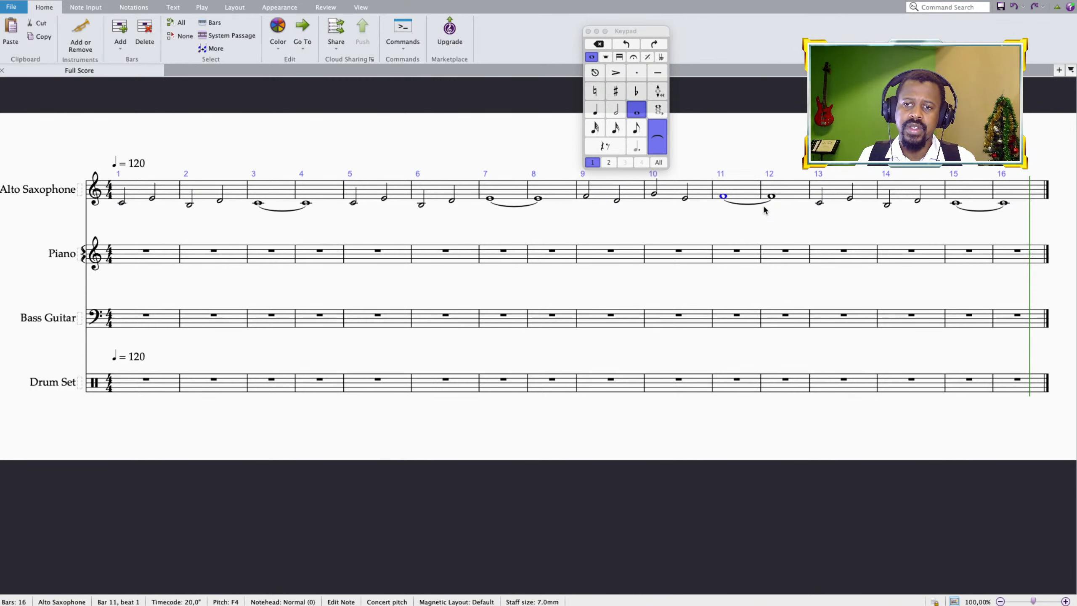
pyautogui.press('Down')
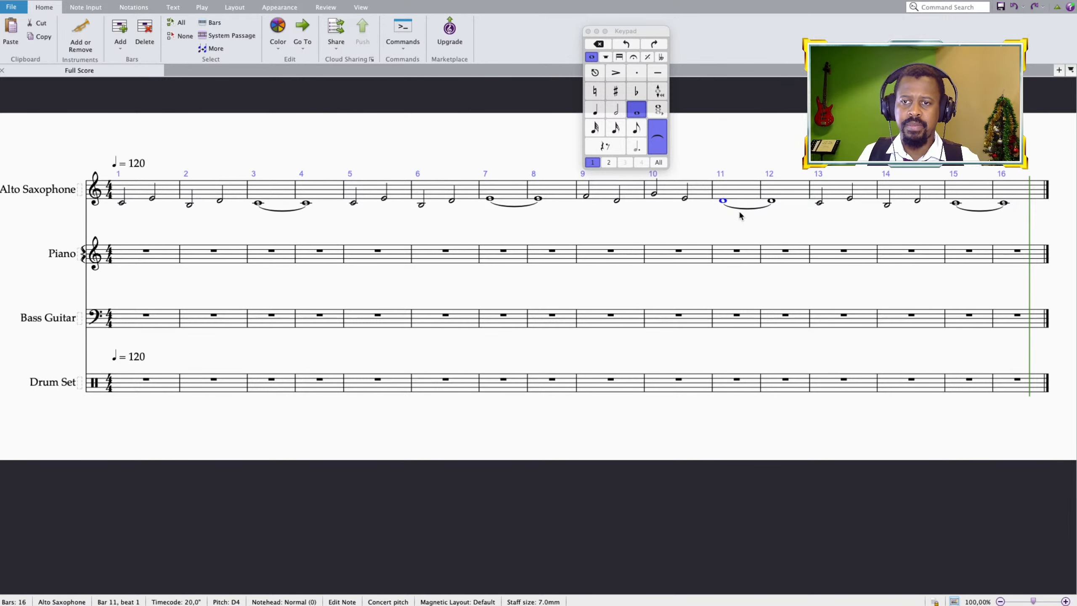
pyautogui.click(355, 204)
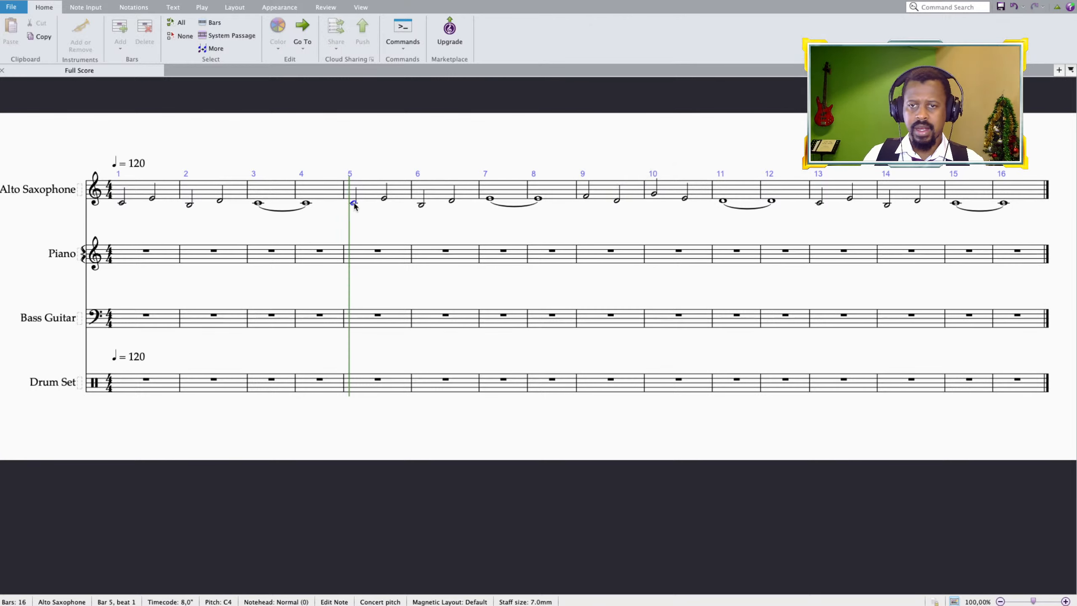
pyautogui.press('p')
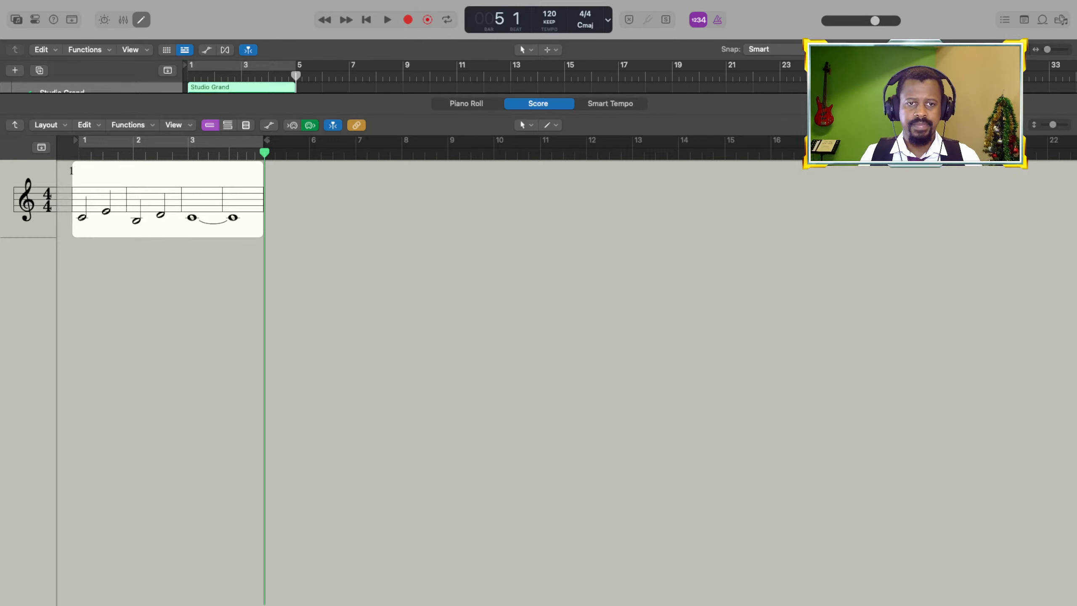
# Switch to Logic Pro and show the Studio Grand region's notes in the Piano Roll.
pyautogui.press('Tab')
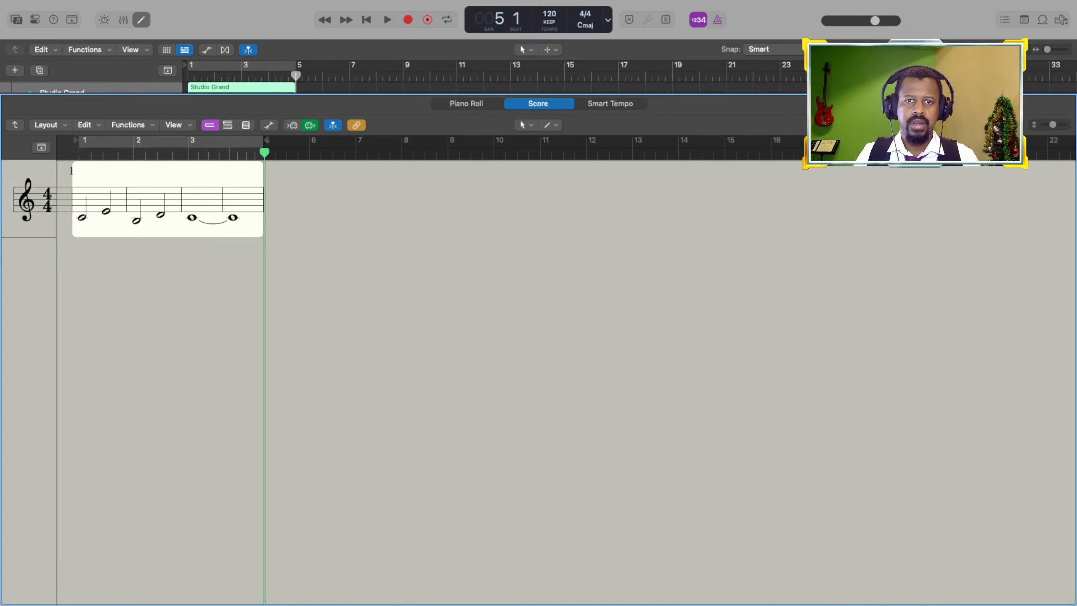
pyautogui.press('p')
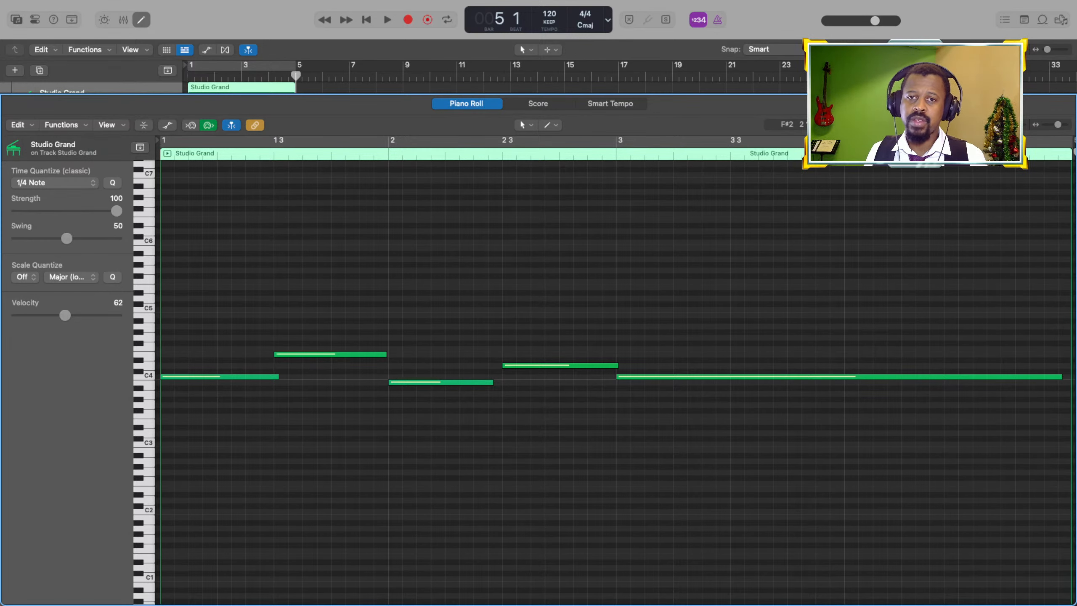
pyautogui.scroll(-1, 619, 382)
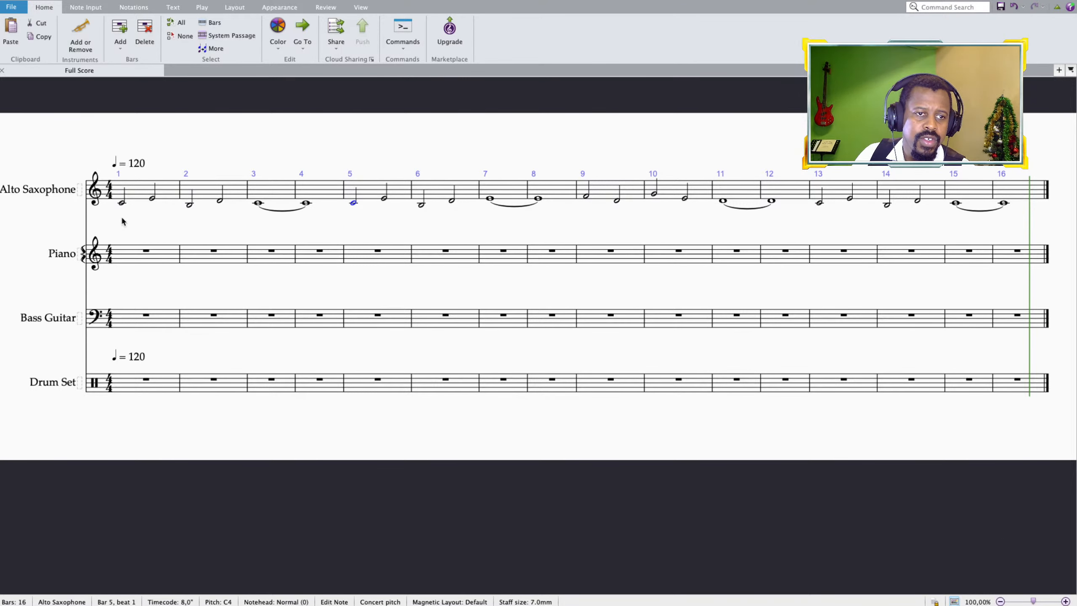
# Divide Piano bar 1 into half-note values and enter a half note C4 on beat 1.
pyautogui.click(121, 203)
pyautogui.press('super+alt+k')
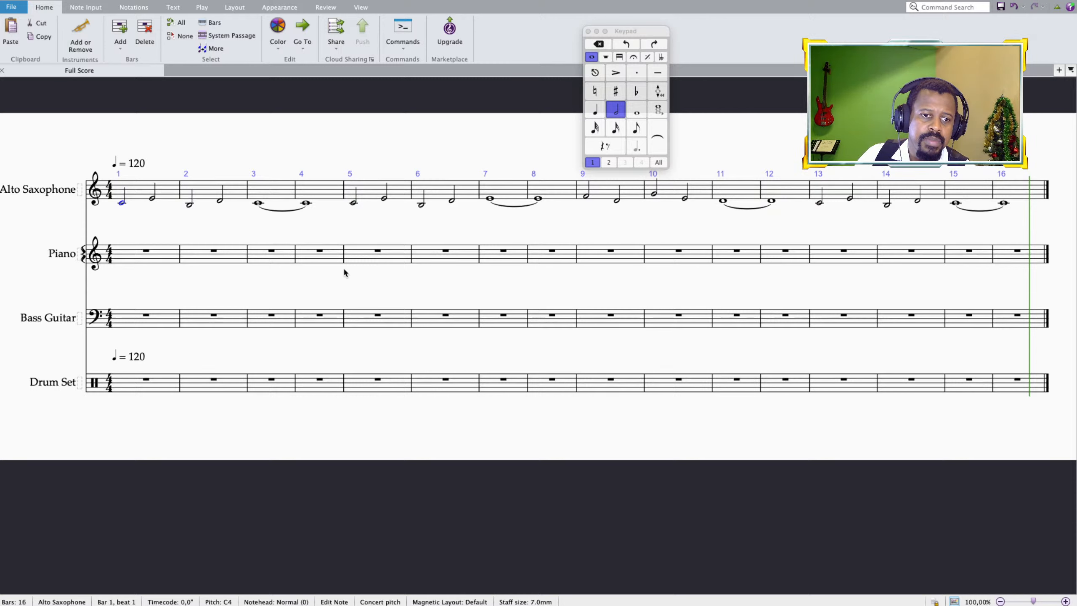
pyautogui.click(153, 257)
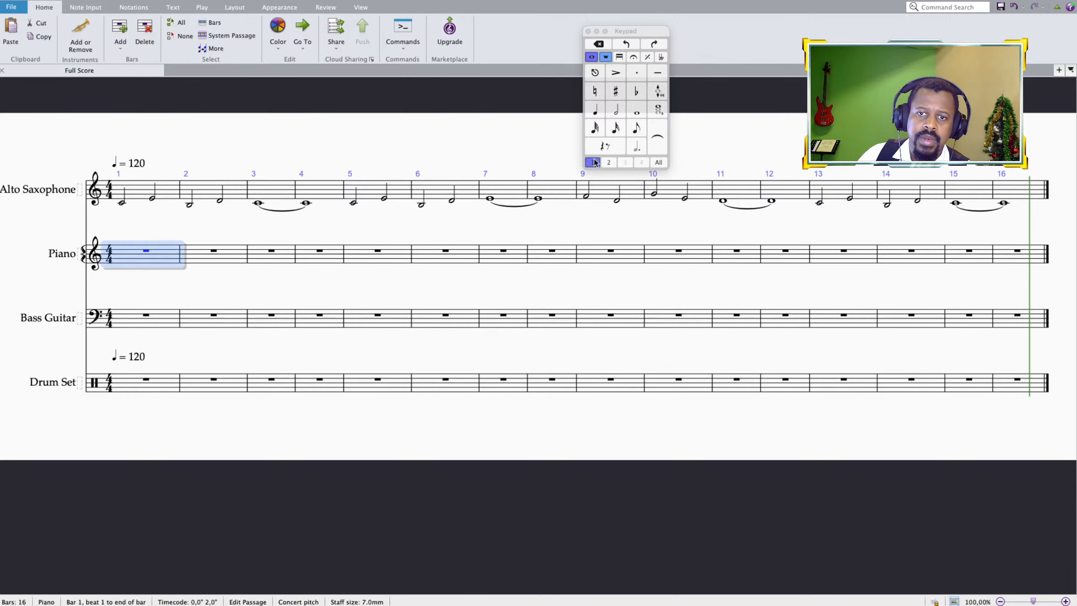
pyautogui.click(615, 111)
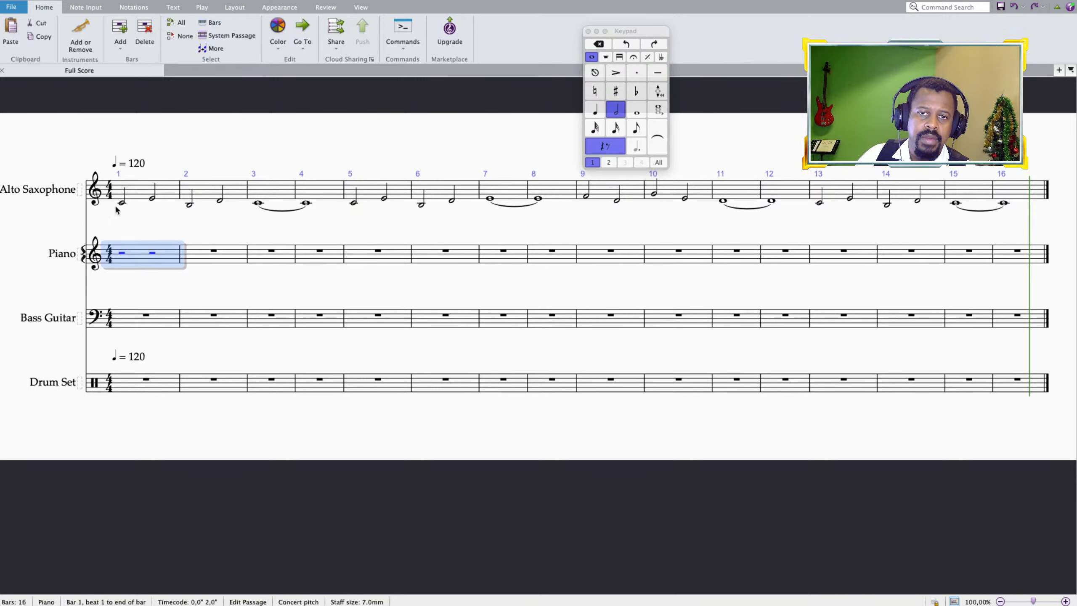
pyautogui.click(123, 253)
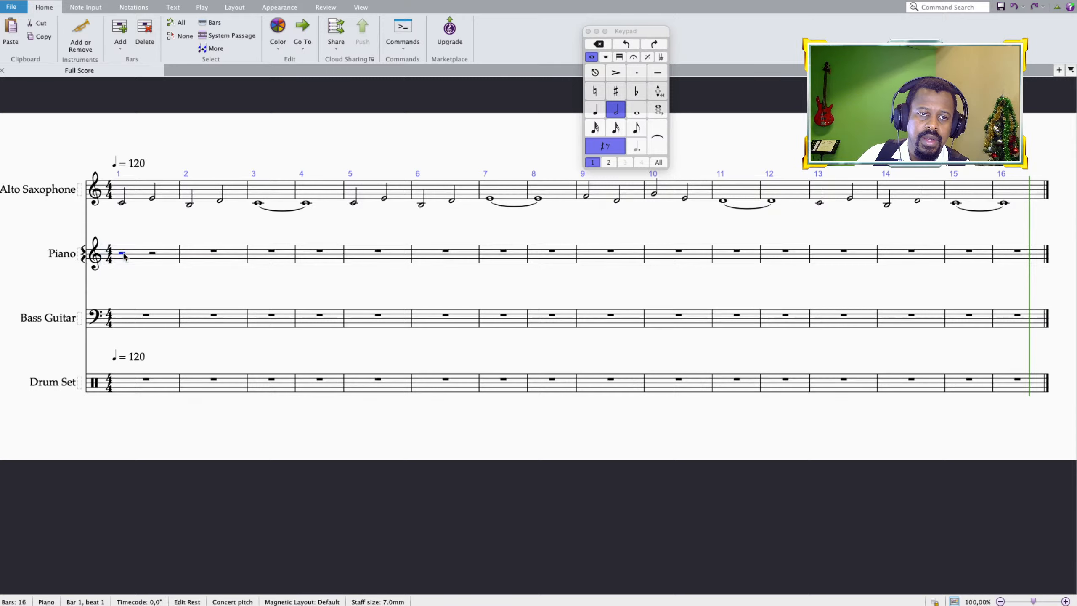
pyautogui.press('c')
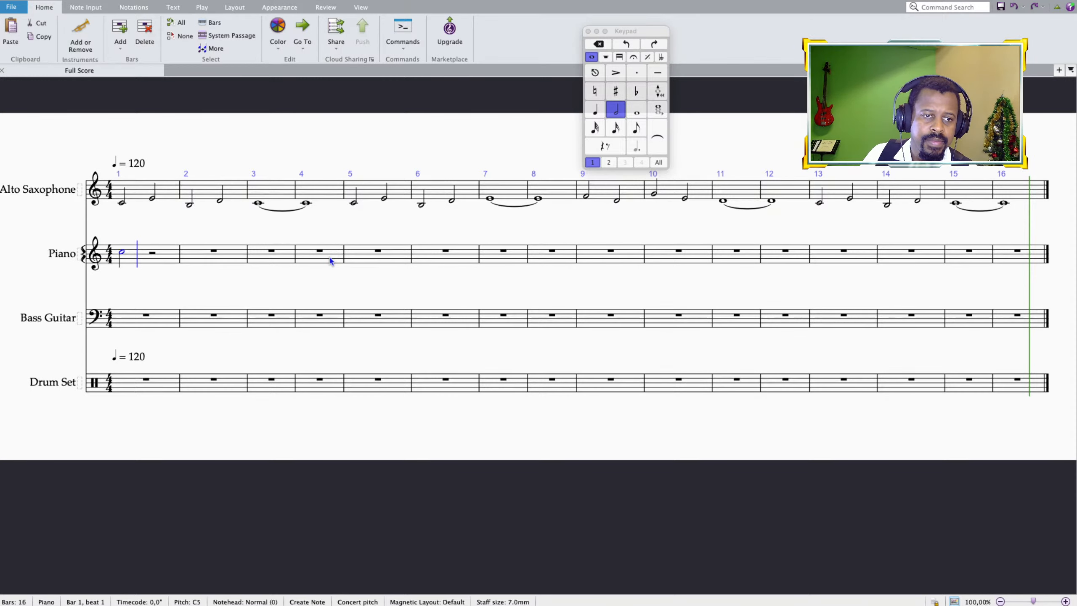
pyautogui.press('super+Down')
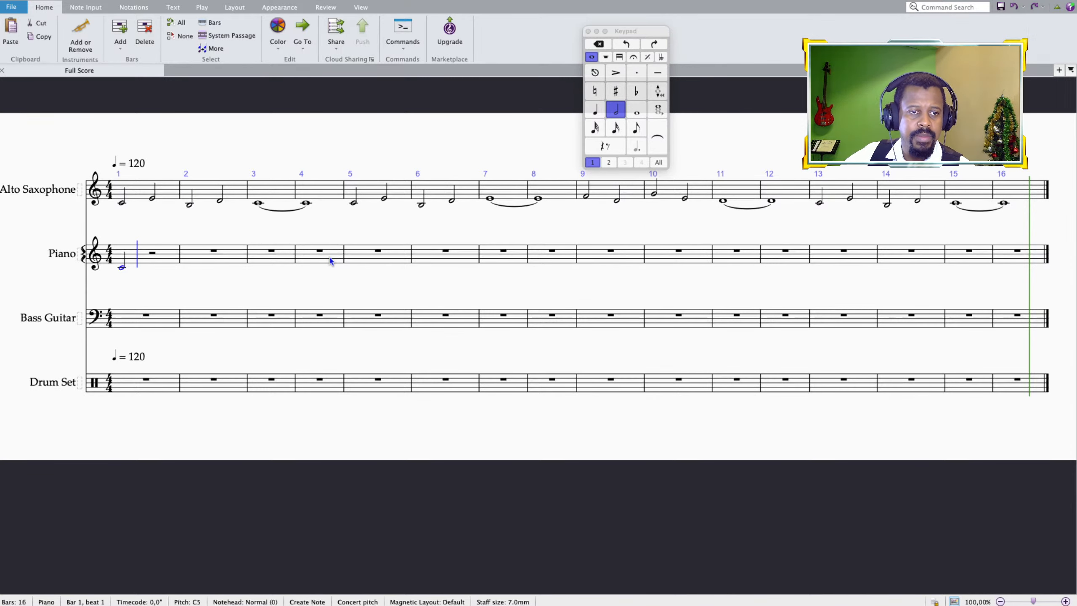
pyautogui.press('Escape')
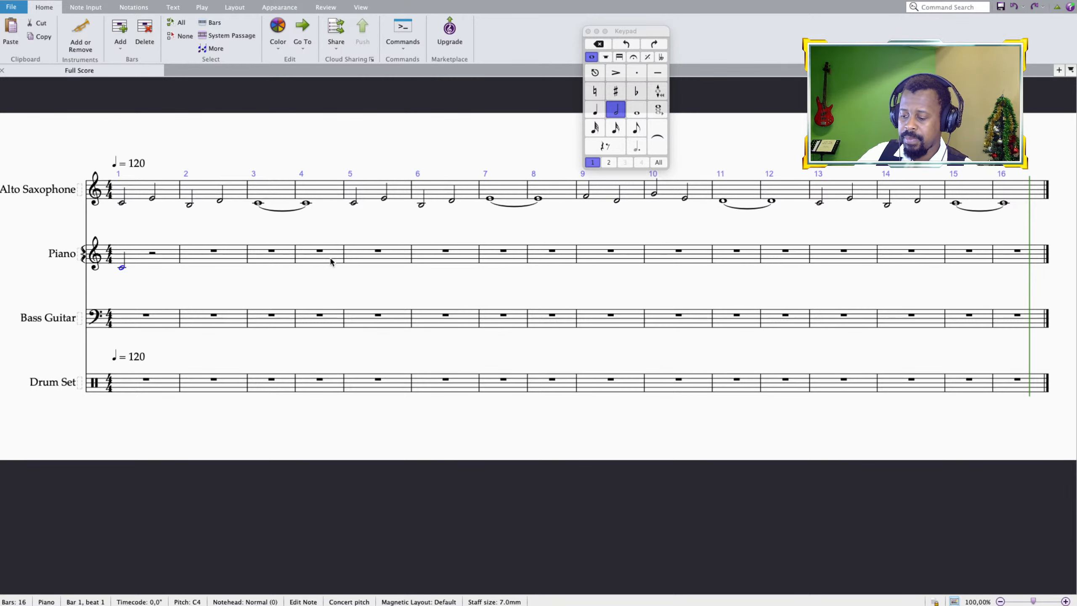
pyautogui.press('2')
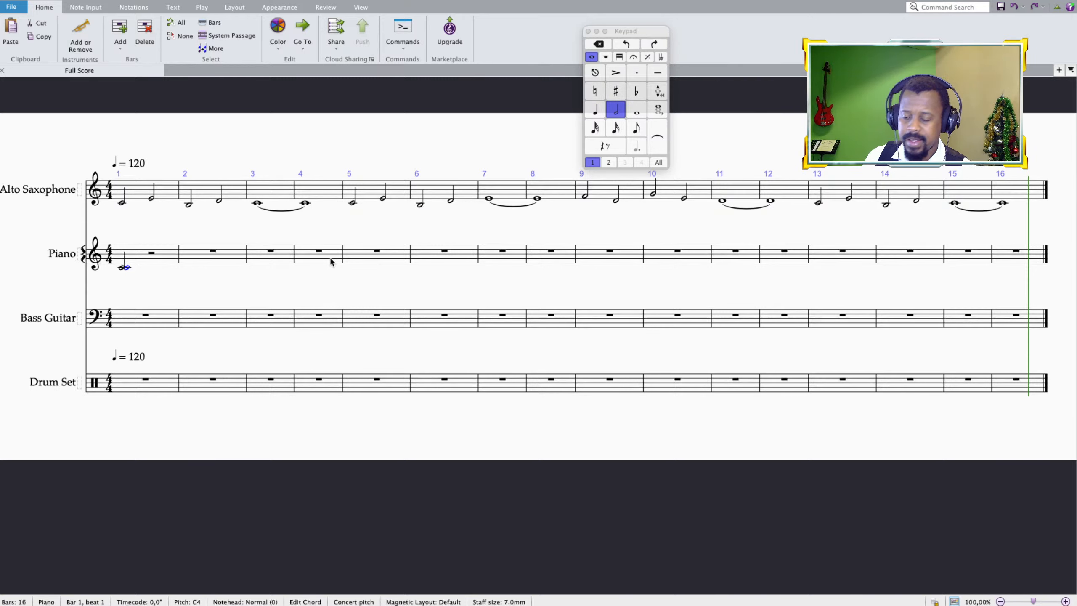
pyautogui.hotkey('ctrl', 'z')
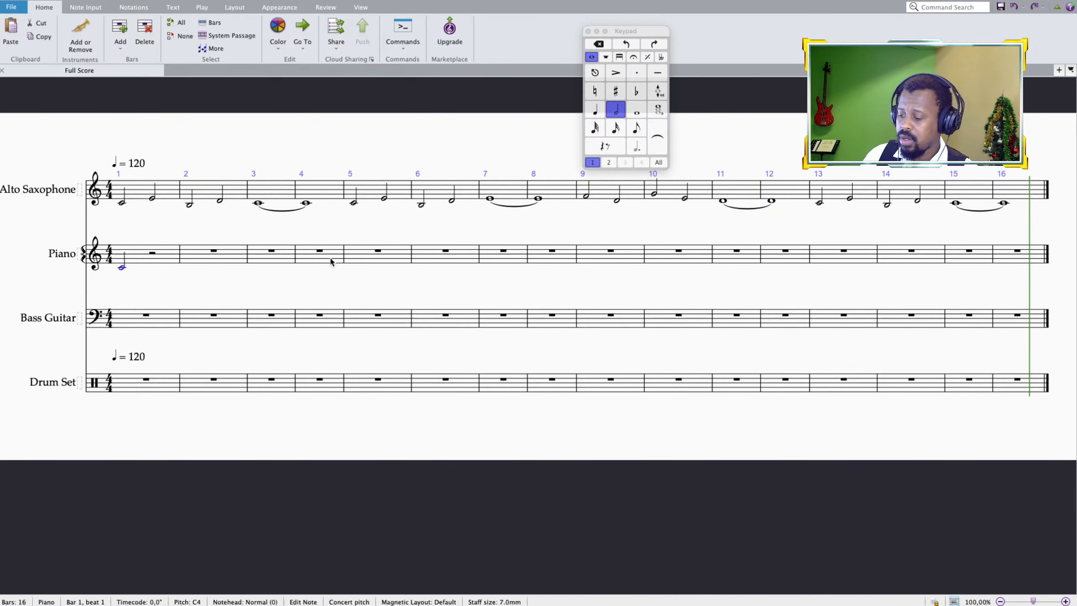
pyautogui.press('2')
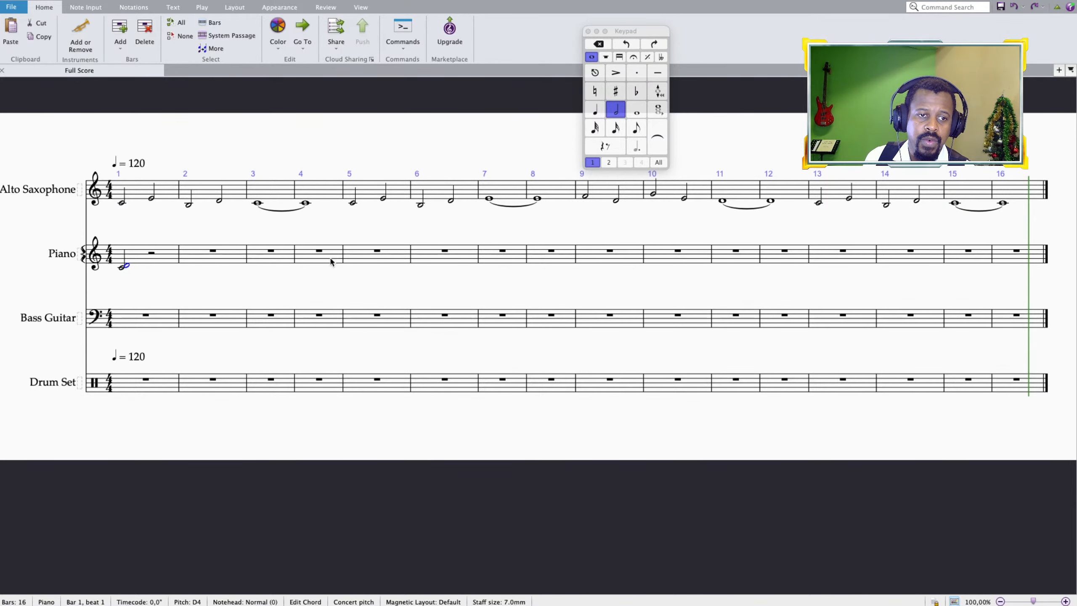
pyautogui.hotkey('ctrl', 'z')
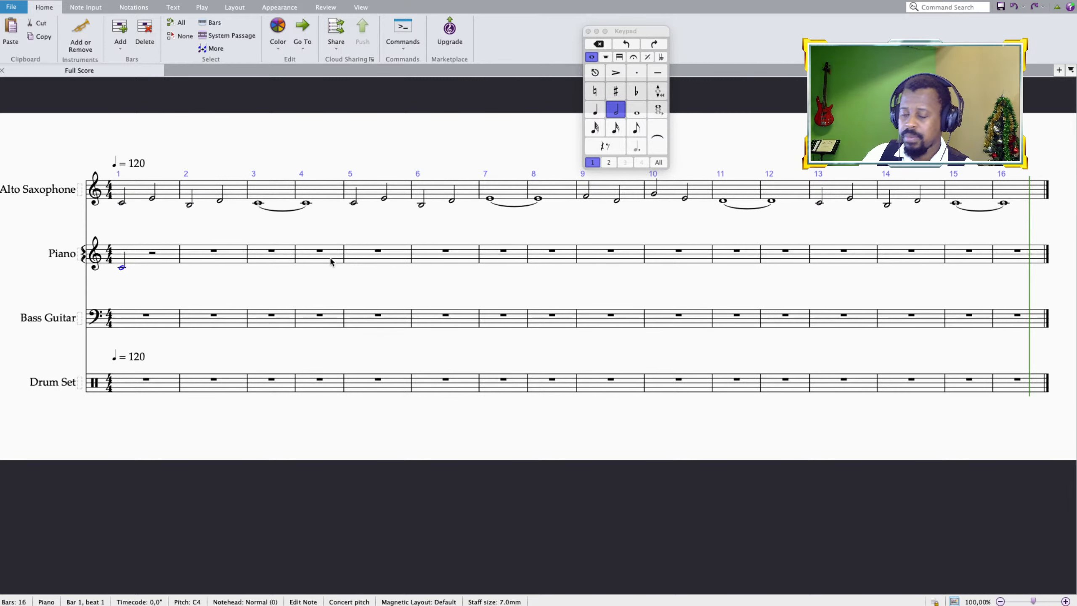
pyautogui.press('3')
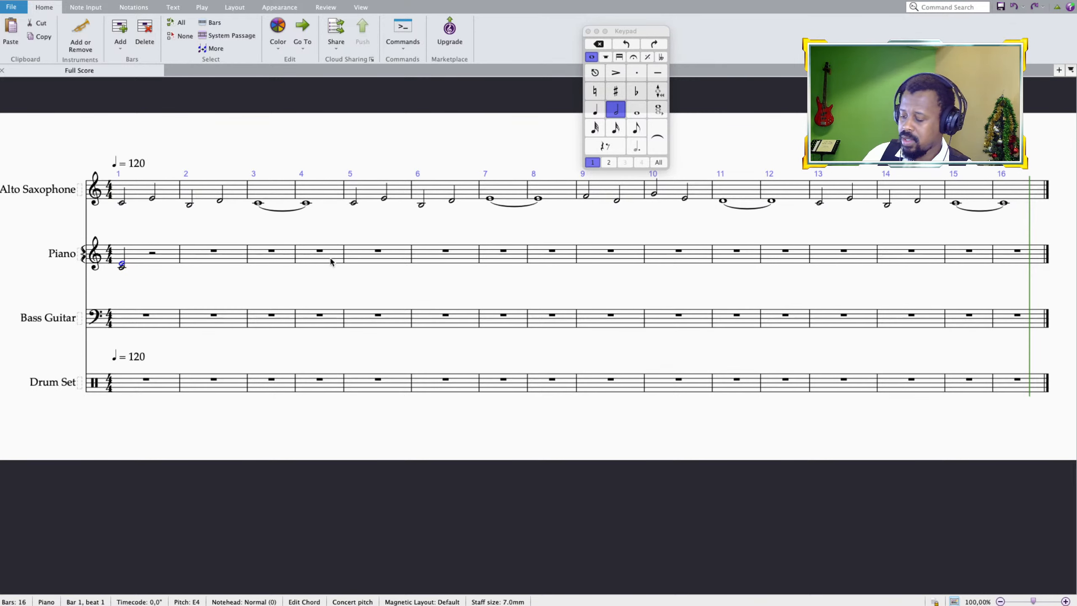
pyautogui.press('Up')
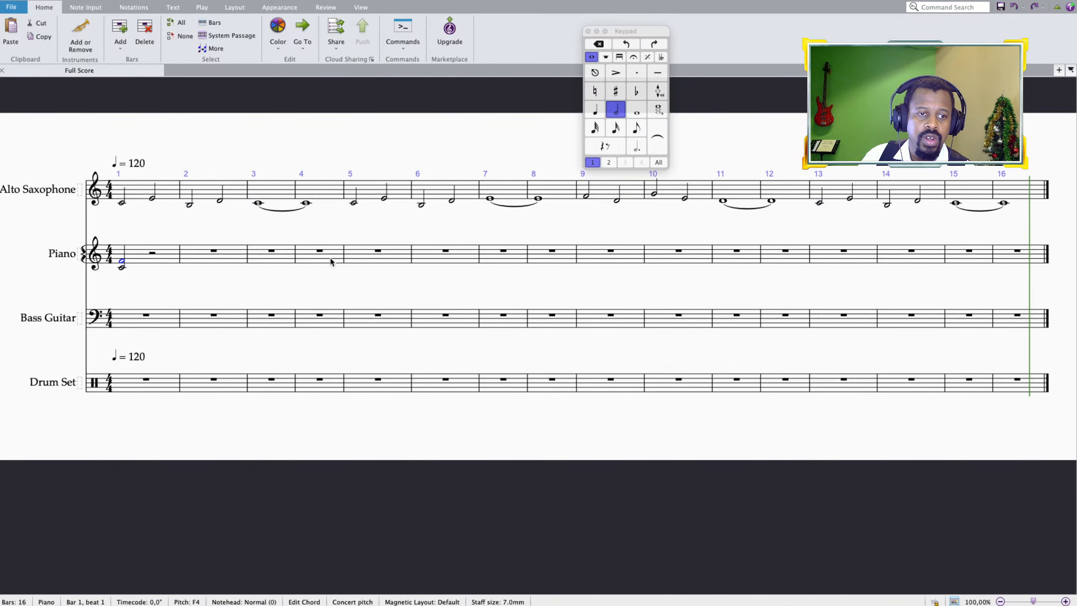
pyautogui.press('Up')
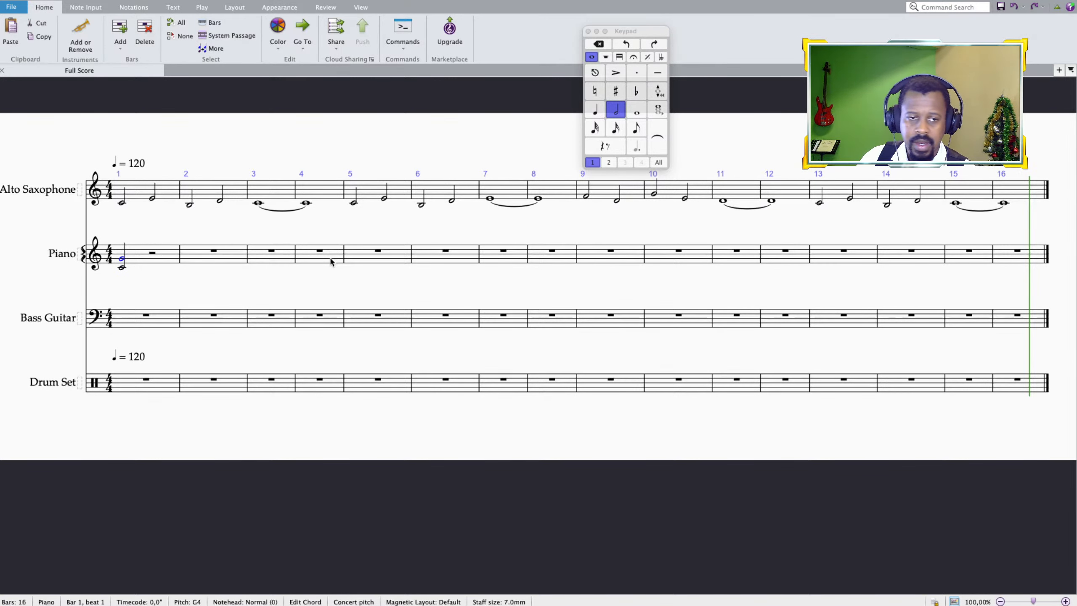
pyautogui.press('Delete')
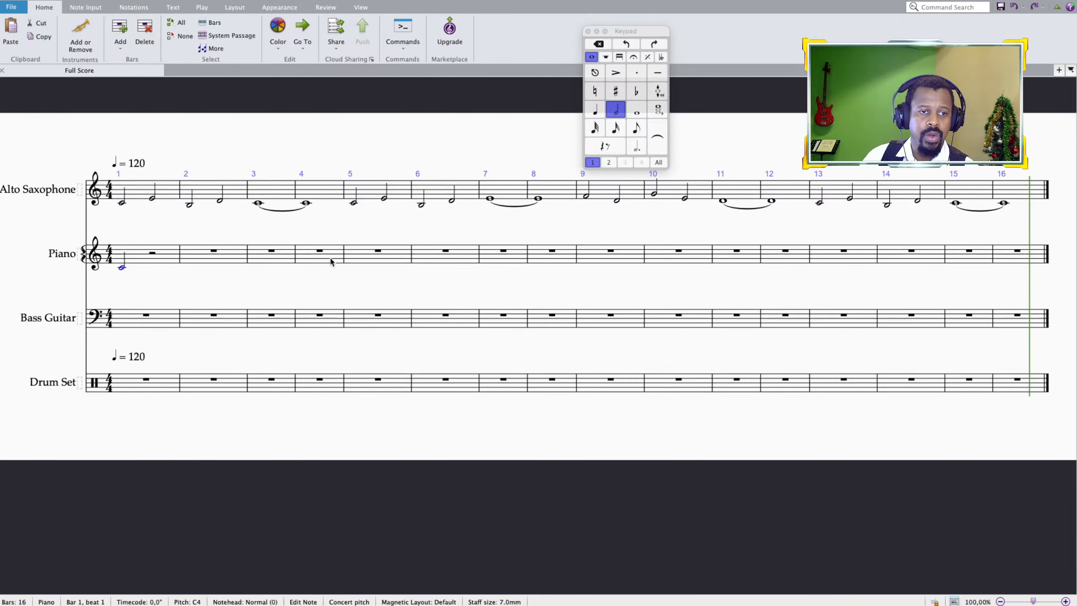
# Stack E4 and G4 in thirds above the Piano's C4 in bar 1 to build a C major triad.
pyautogui.press('3')
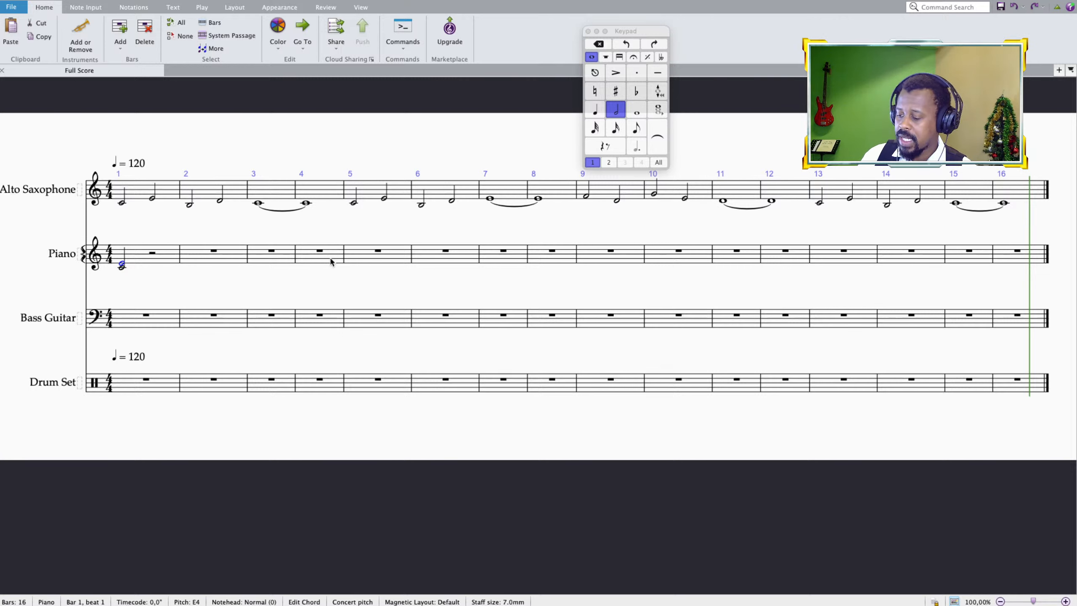
pyautogui.press('3')
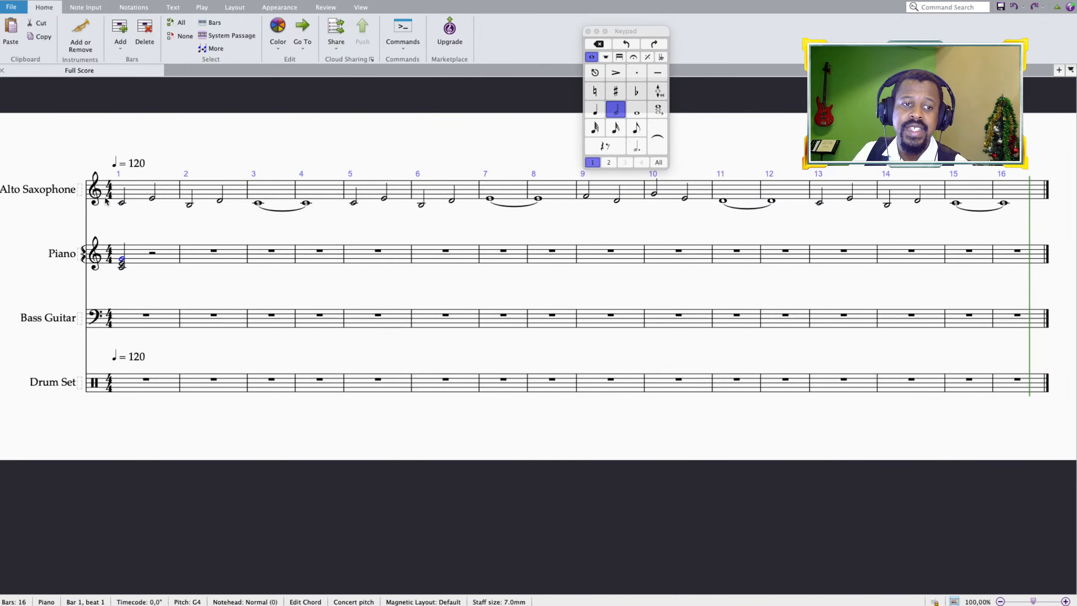
pyautogui.click(122, 267)
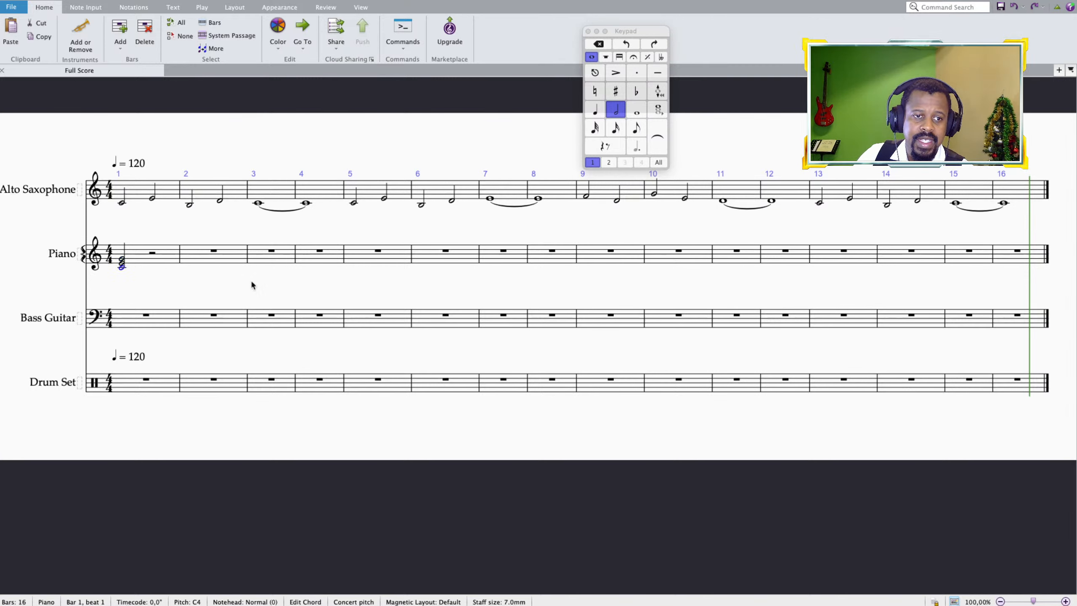
pyautogui.click(123, 264)
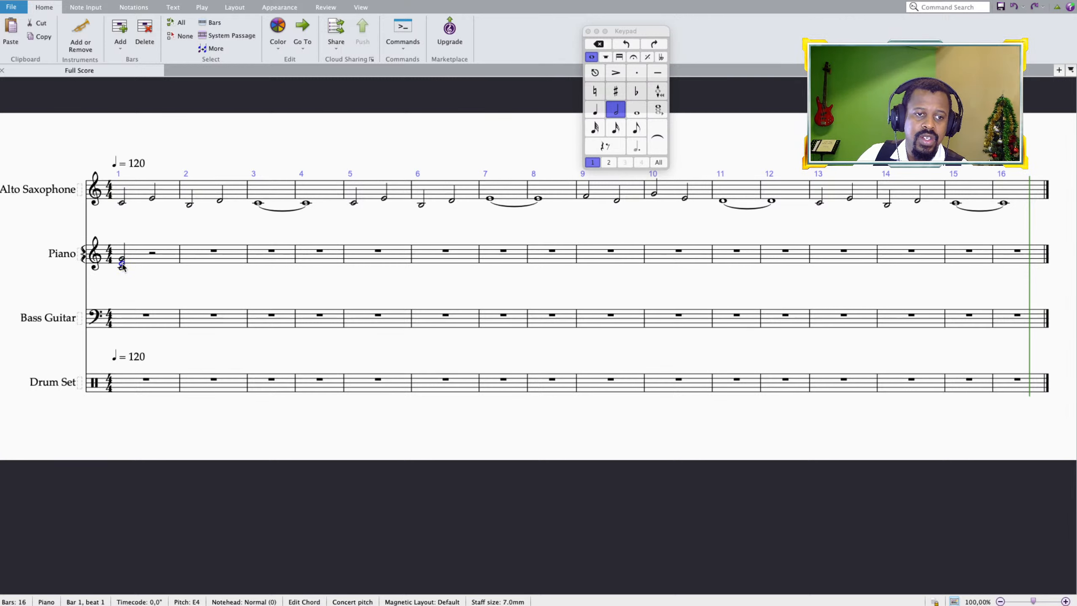
pyautogui.hotkey('alt', 'Up')
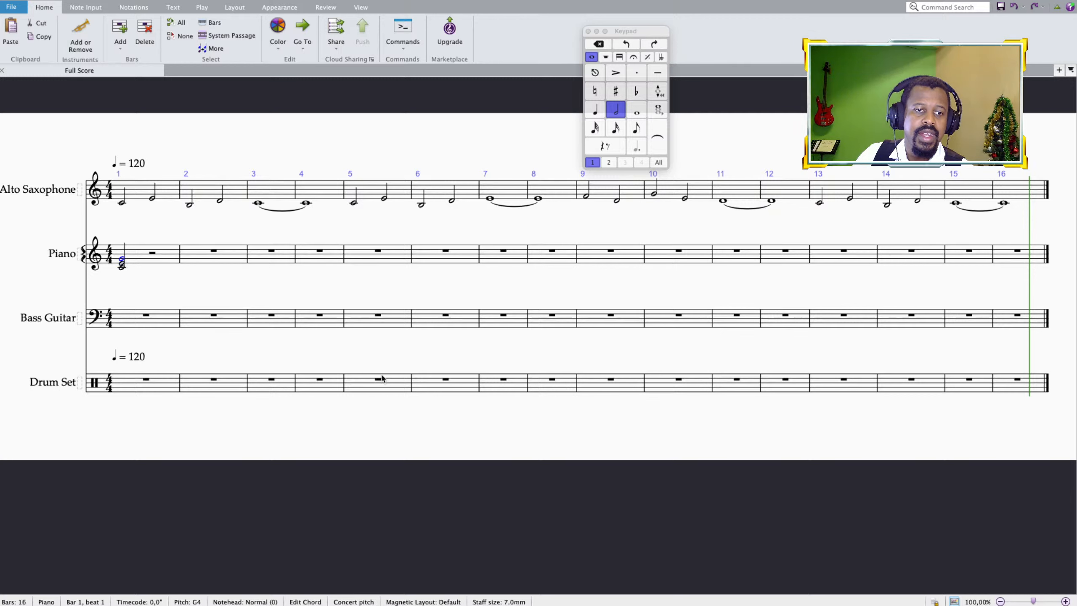
# Repeat the Piano's C major half-note chord on beat 3 of bar 1.
pyautogui.click(152, 202)
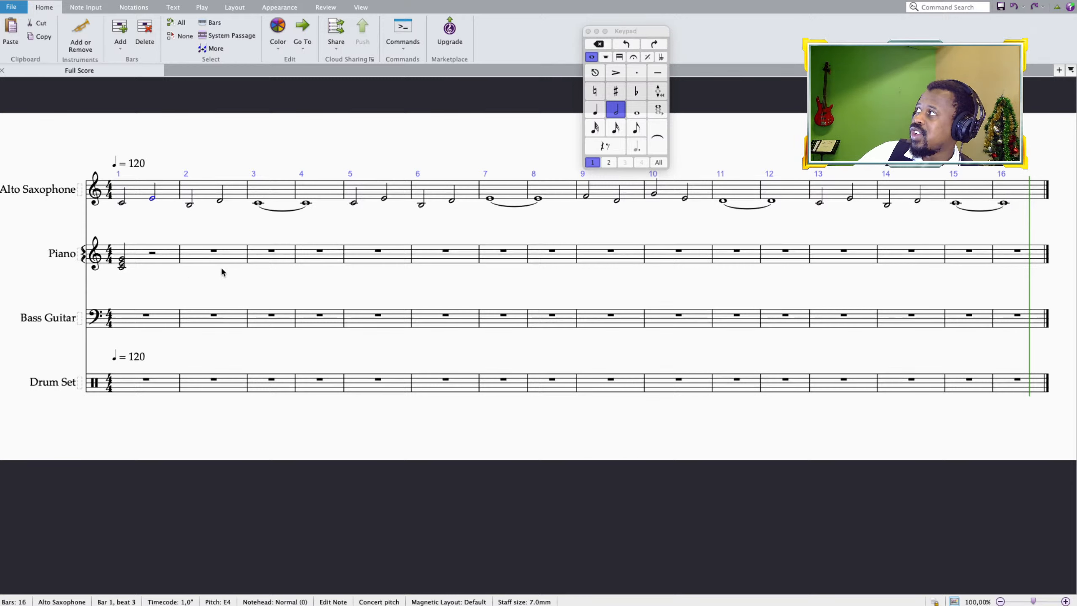
pyautogui.click(122, 267)
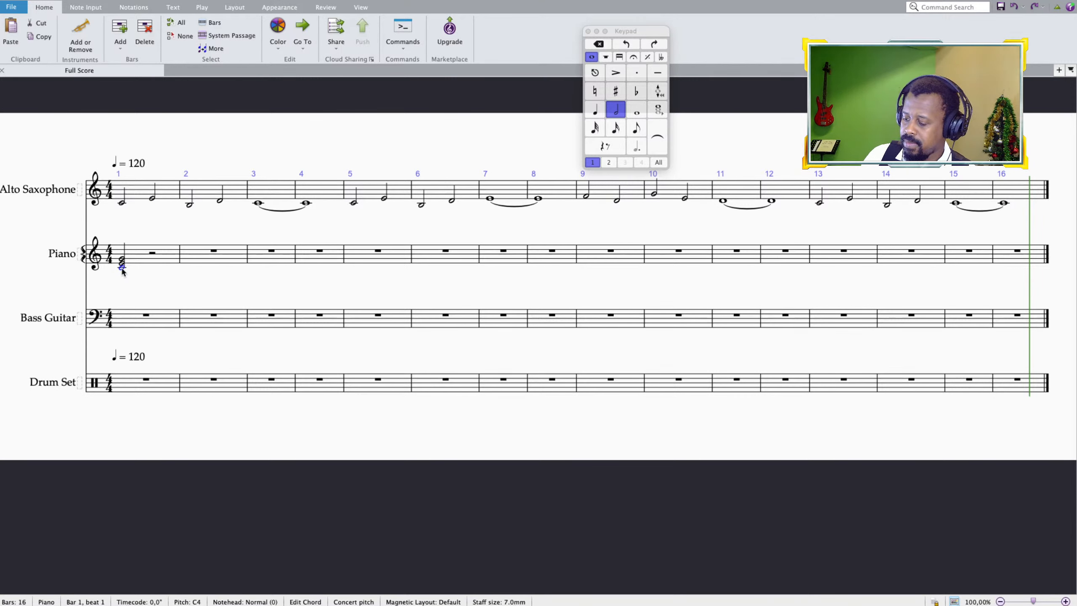
pyautogui.press('r')
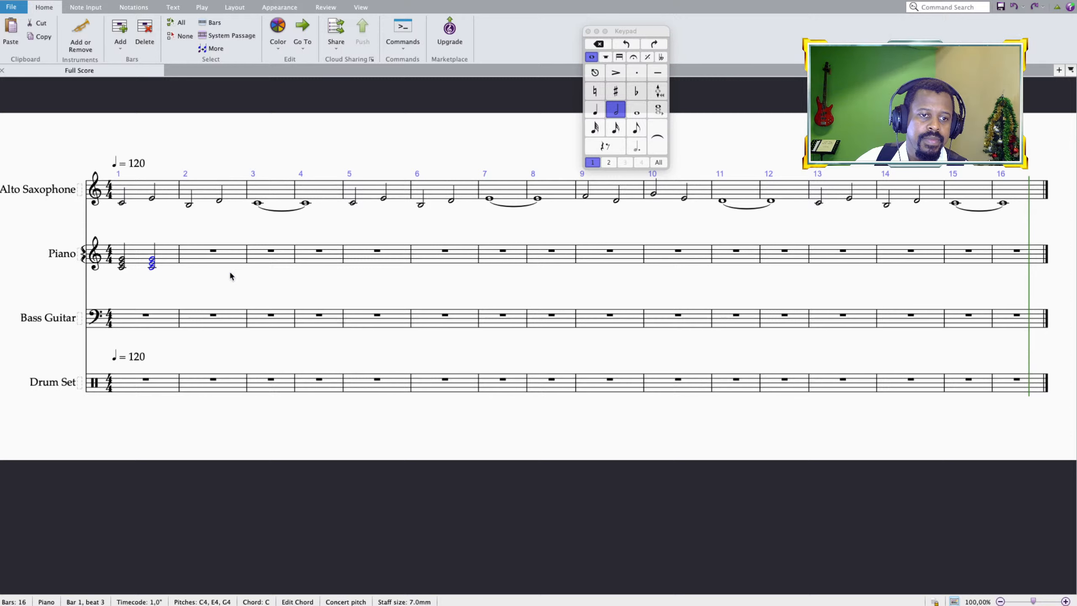
pyautogui.press('Escape')
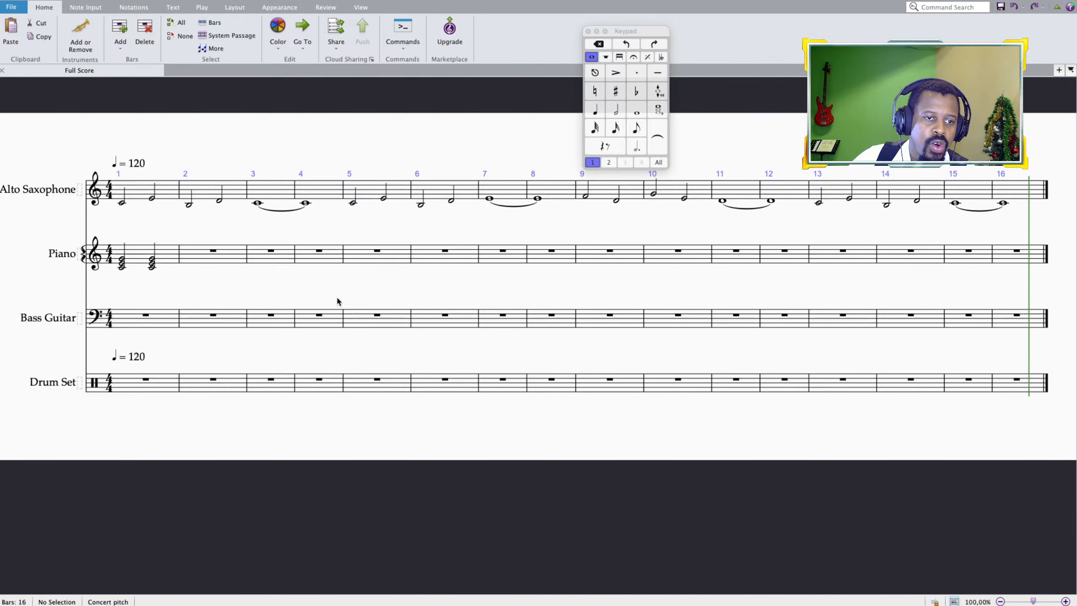
# Fill Piano bar 2 with two half-note B diminished chords made of B3, D4 and F4.
pyautogui.click(217, 259)
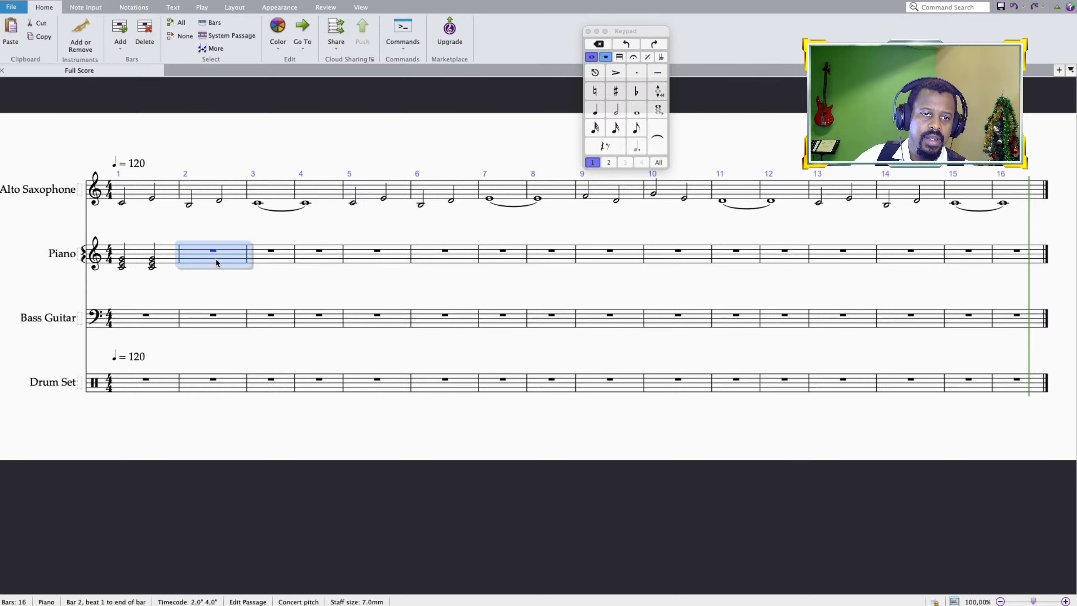
pyautogui.click(615, 110)
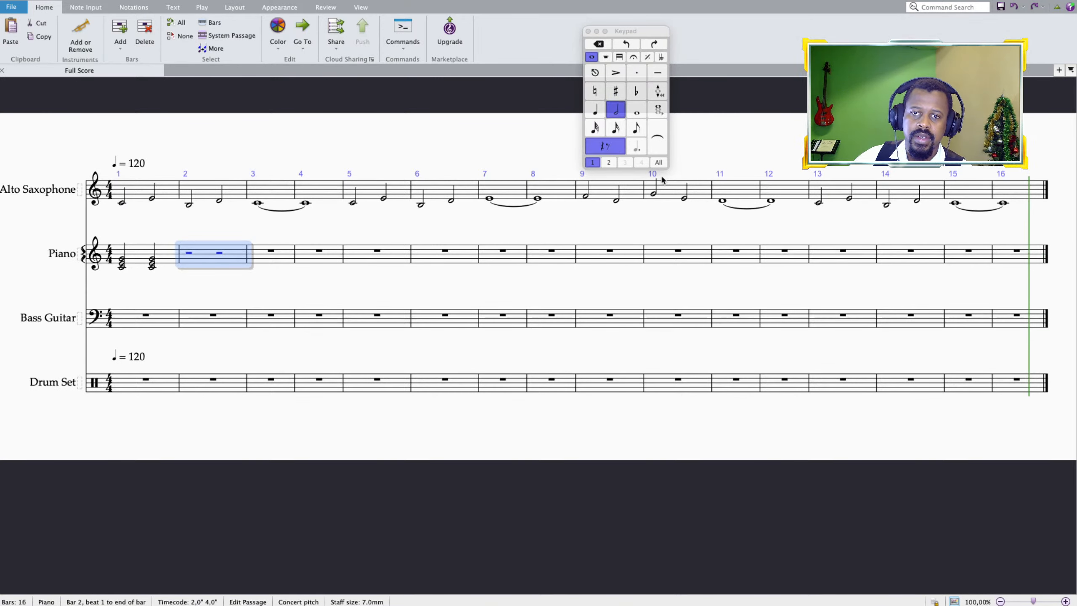
pyautogui.click(189, 205)
pyautogui.click(189, 253)
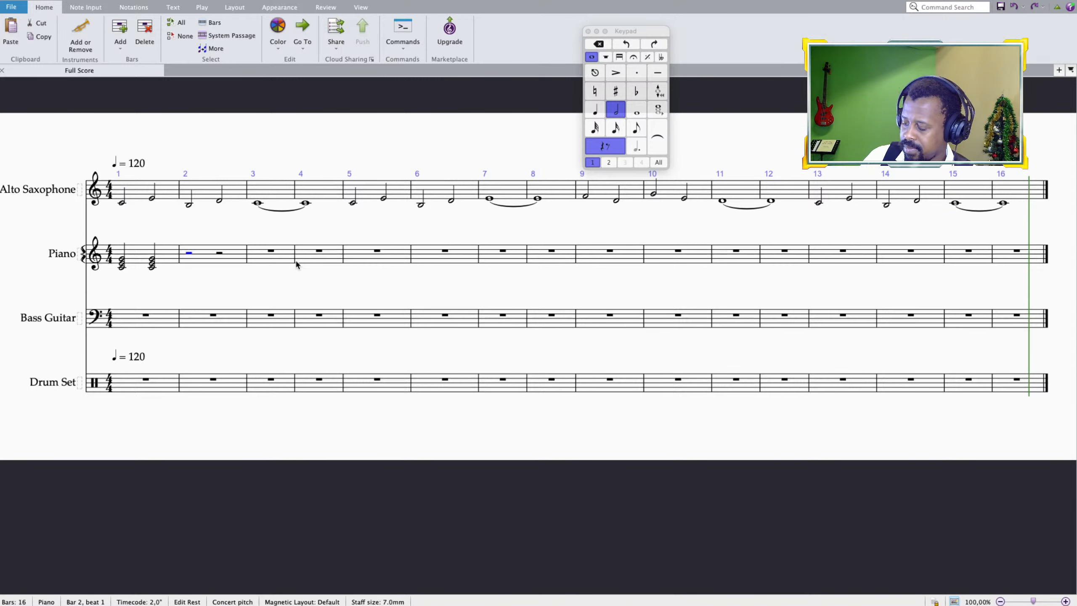
pyautogui.press('b')
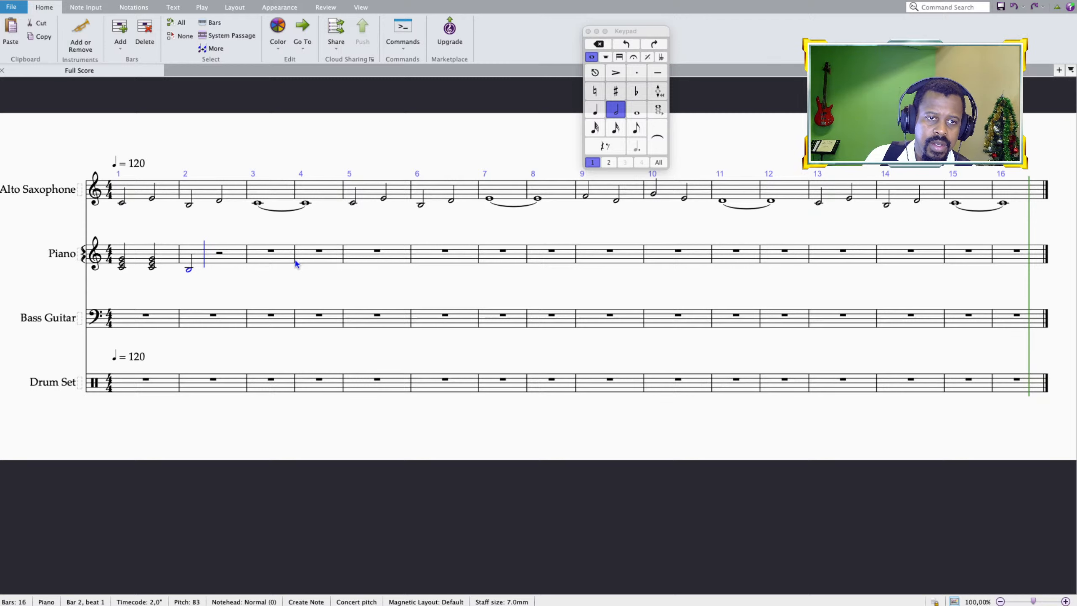
pyautogui.hotkey('shift', 'd')
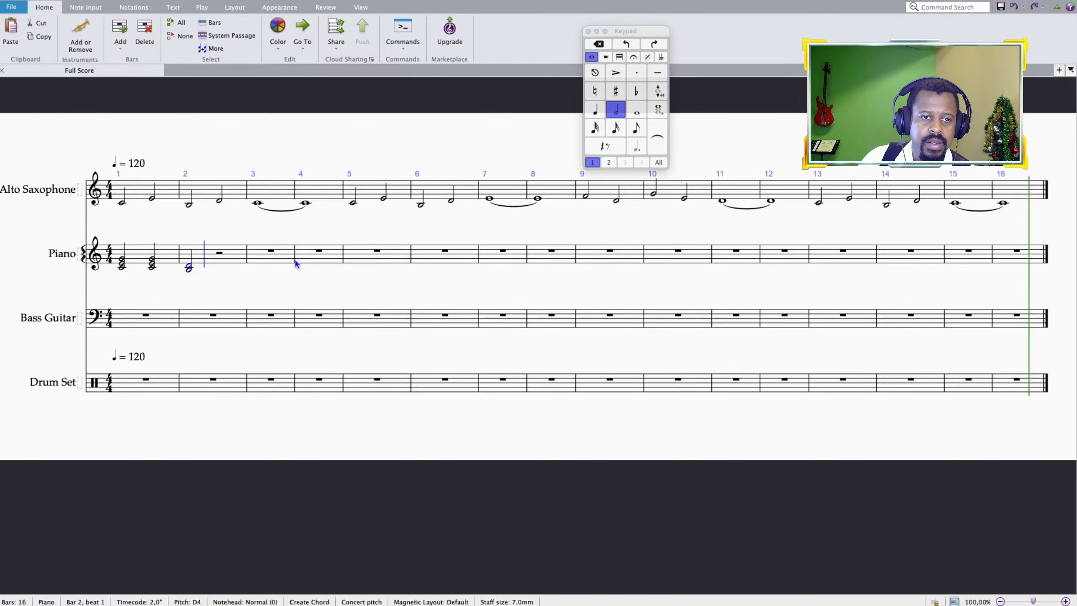
pyautogui.hotkey('shift', 'f')
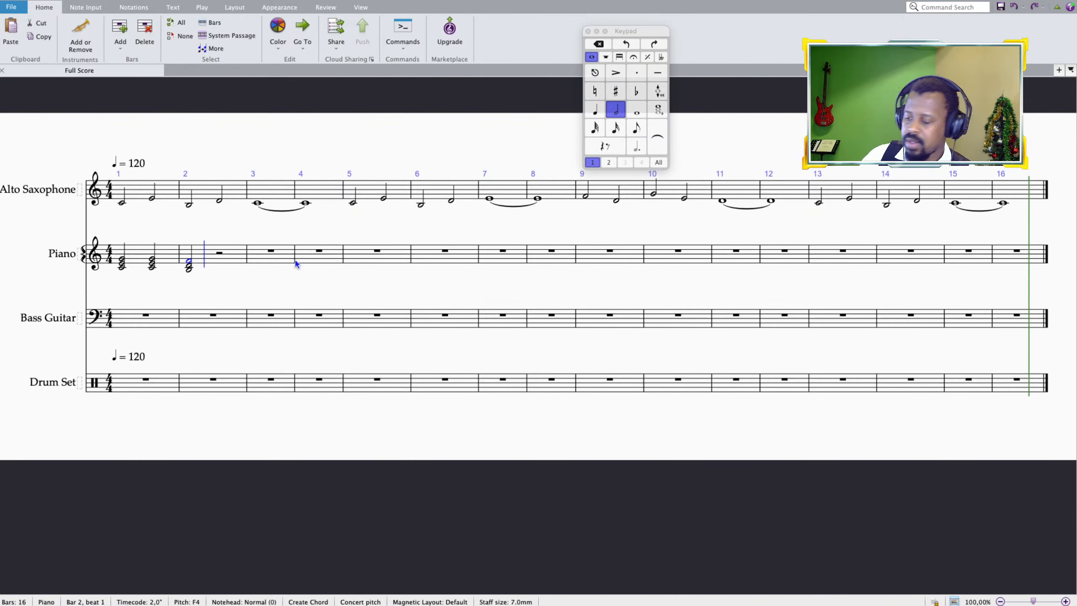
pyautogui.press('r')
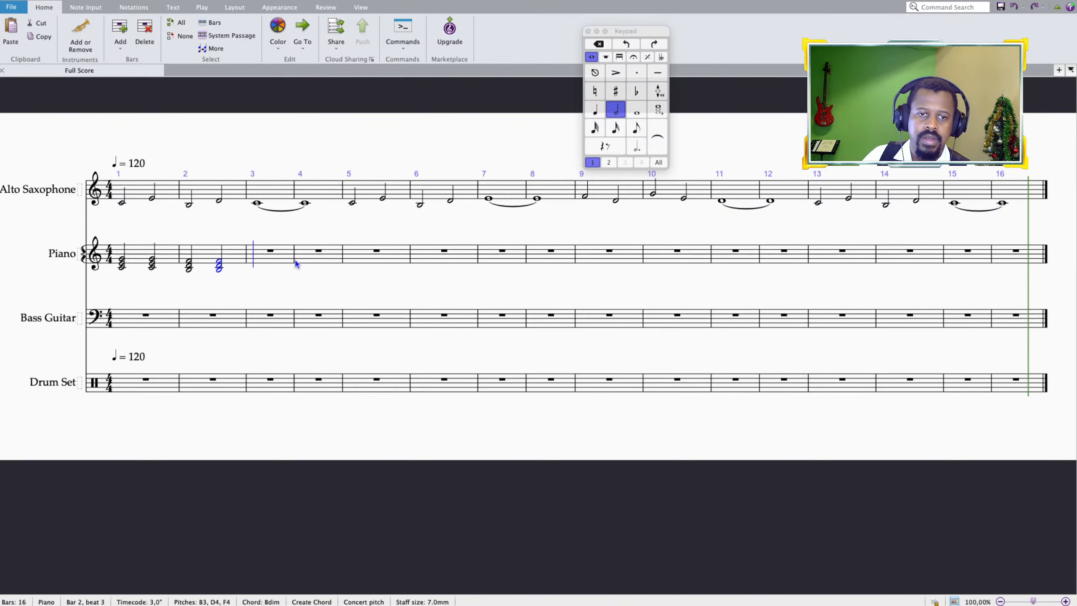
# Enter a whole-note C major chord of C4, E4 and G4 in Piano bar 3.
pyautogui.press('Right')
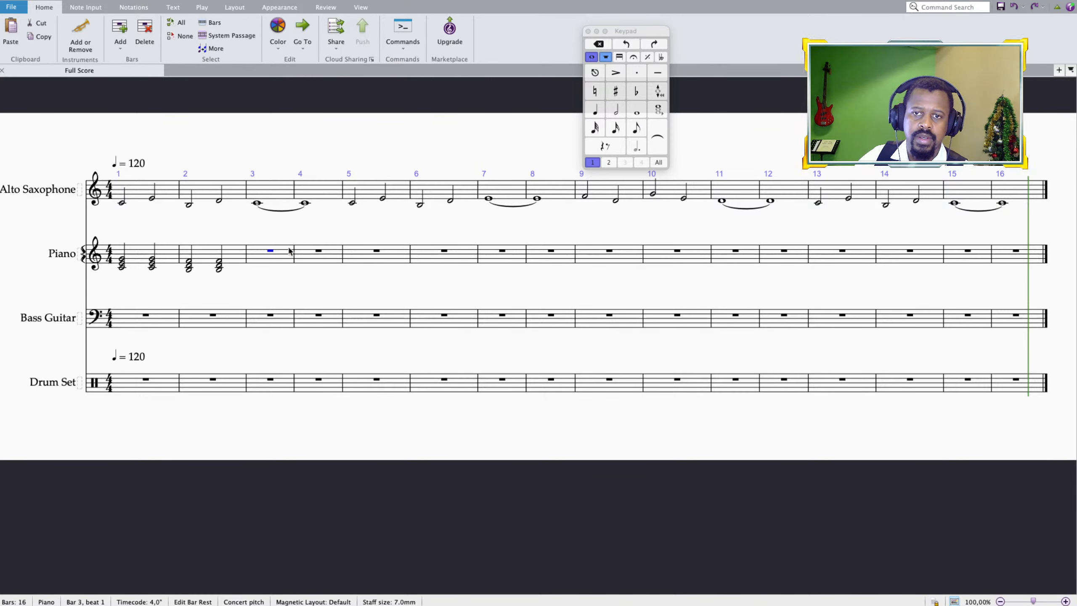
pyautogui.click(637, 110)
pyautogui.press('c')
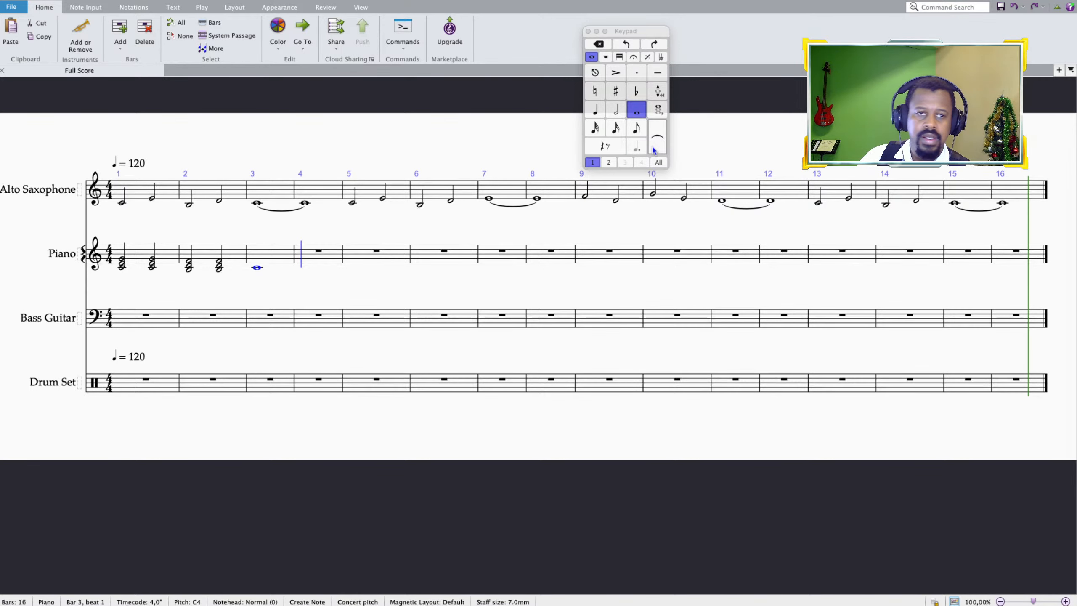
pyautogui.press('3')
pyautogui.press('3')
# Add ties to all notes of the Piano's whole-note chord in bar 3, leading into bar 4.
pyautogui.press('Left')
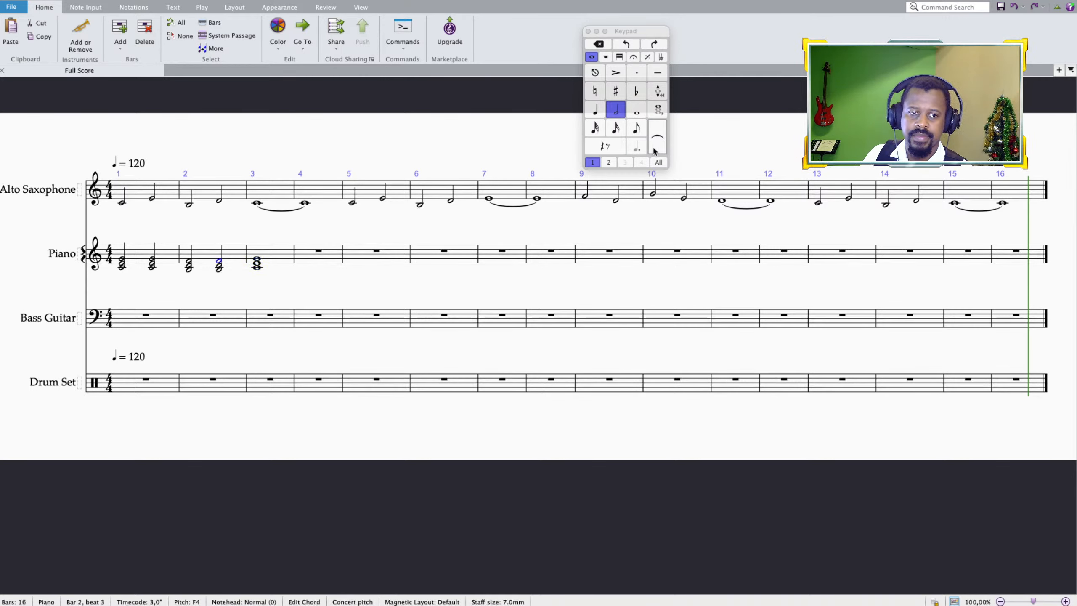
pyautogui.click(270, 262)
pyautogui.click(658, 137)
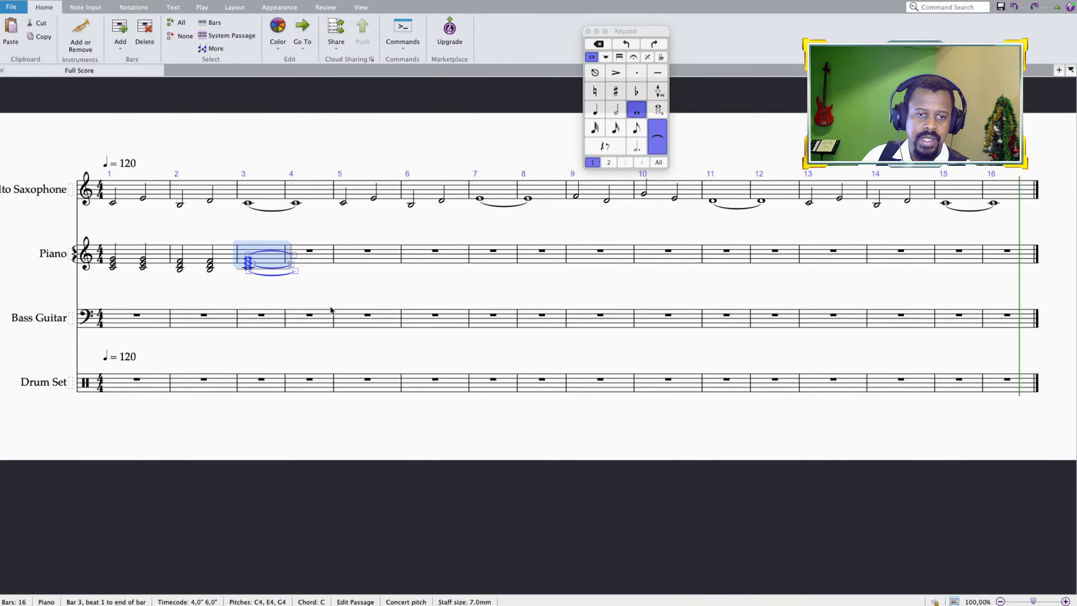
# Repeat the Piano's tied whole-note C major chord from bar 3 into bar 4.
pyautogui.press('r')
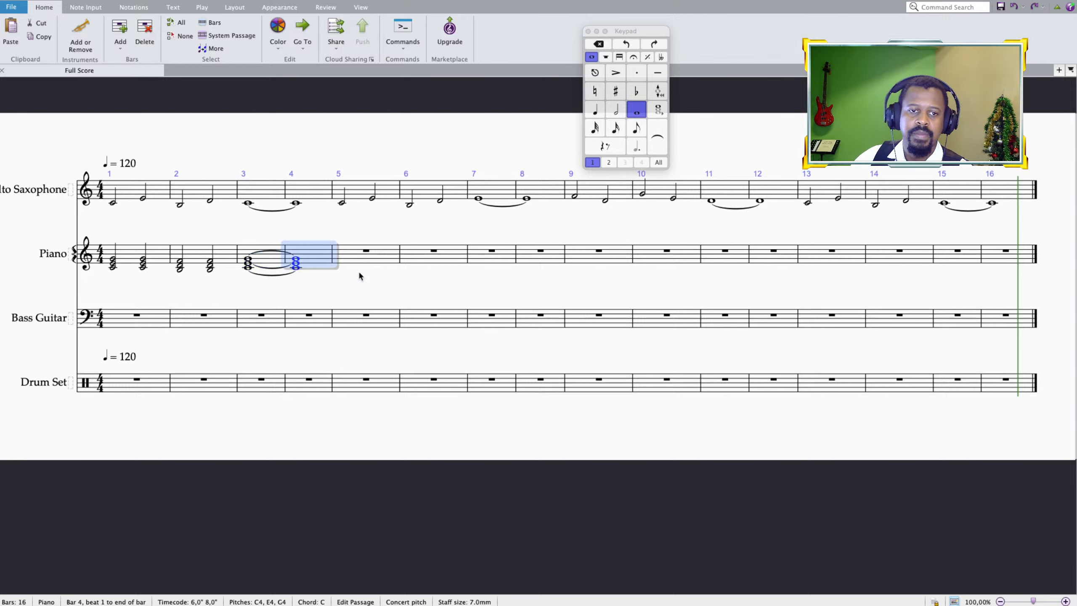
pyautogui.click(249, 289)
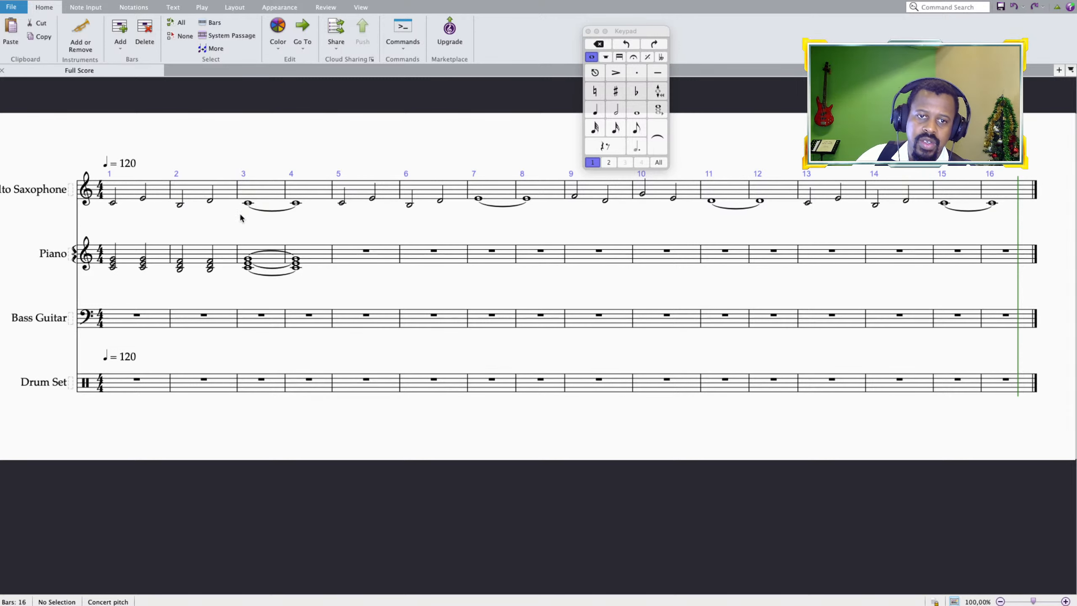
# Play back the melody and Piano harmony from bar 1 through bar 4.
pyautogui.click(113, 266)
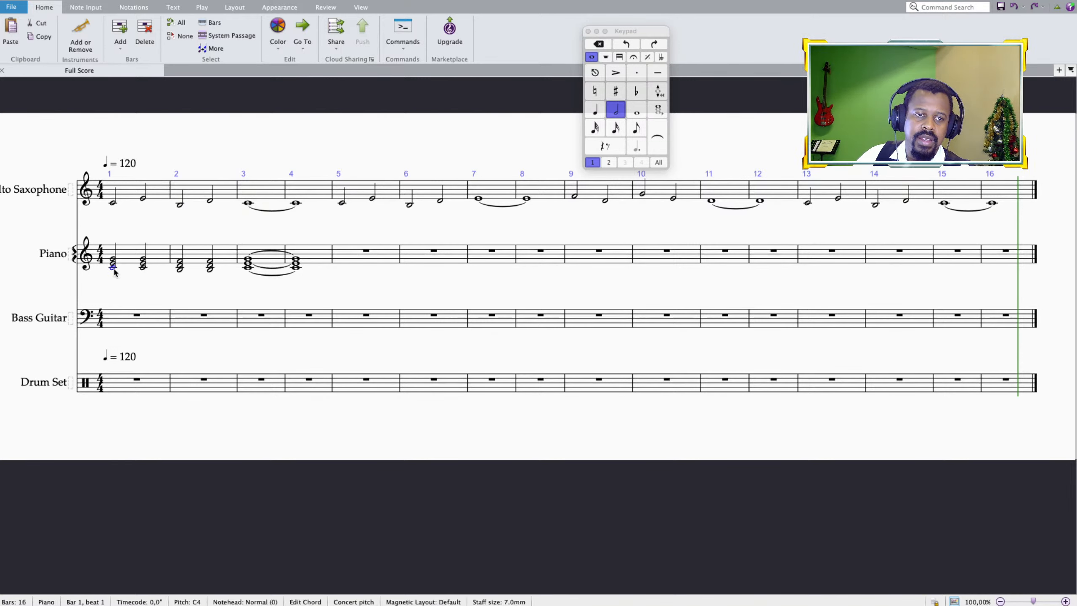
pyautogui.press('space')
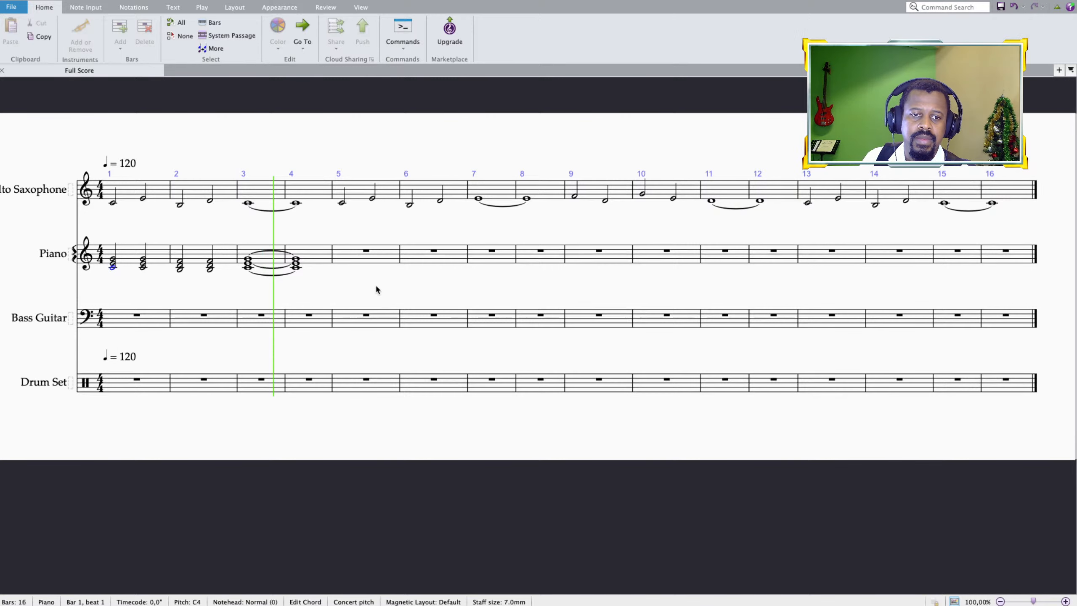
pyautogui.press('space')
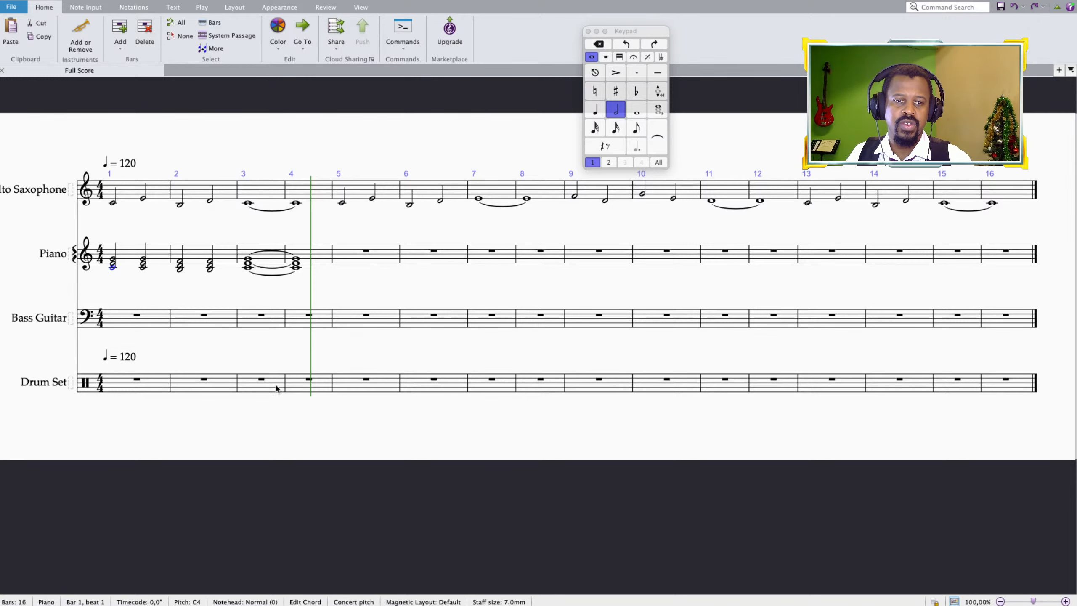
# Repeat the Piano passage of bars 1 to 4 into bars 5 to 8.
pyautogui.click(249, 266)
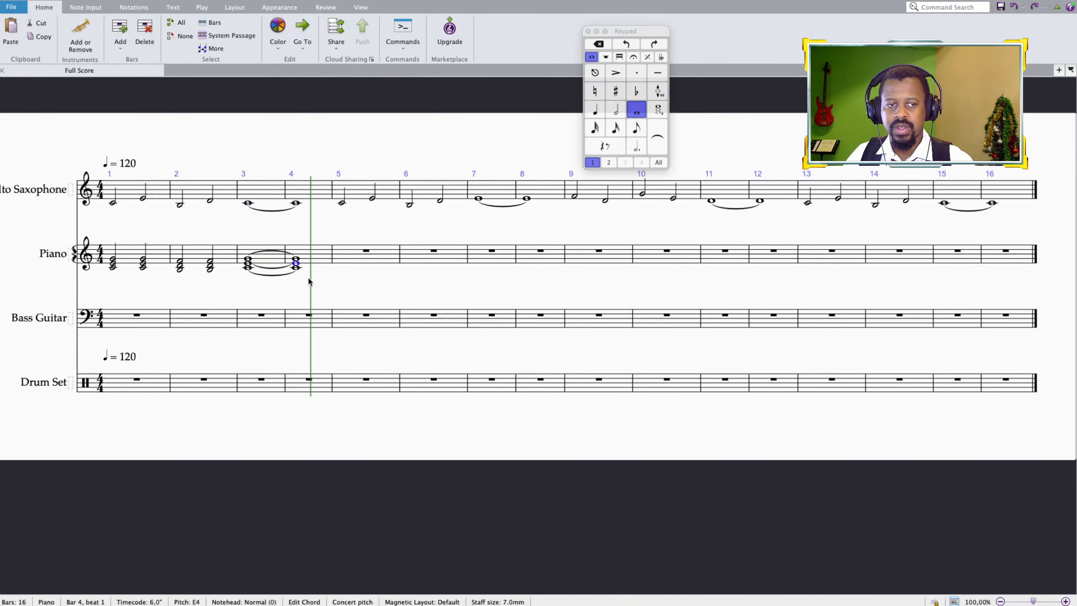
pyautogui.click(129, 256)
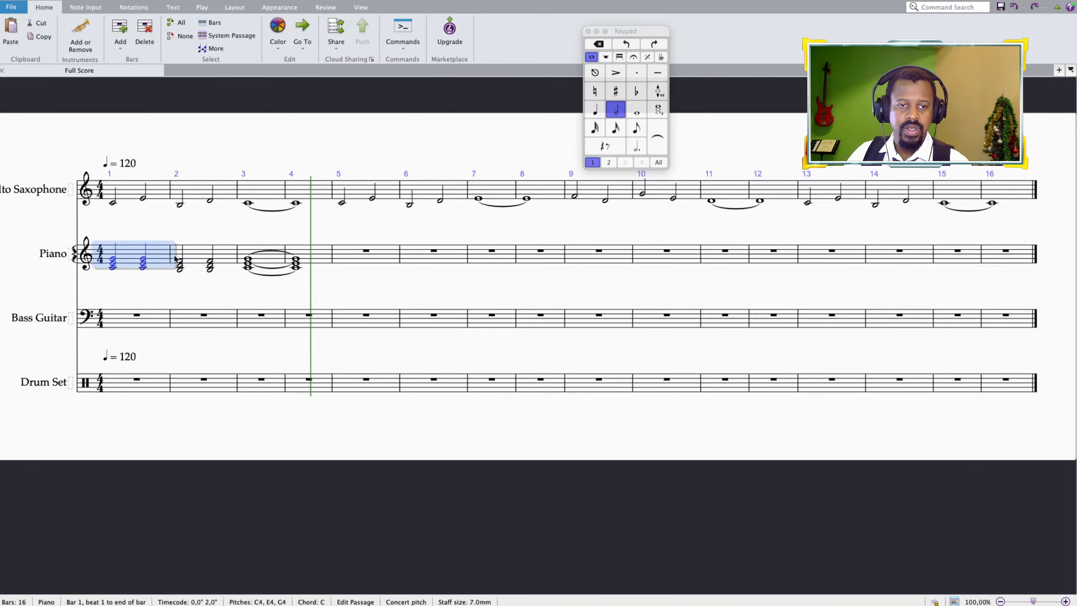
pyautogui.keyDown('shift'); pyautogui.click(314, 260); pyautogui.keyUp('shift')
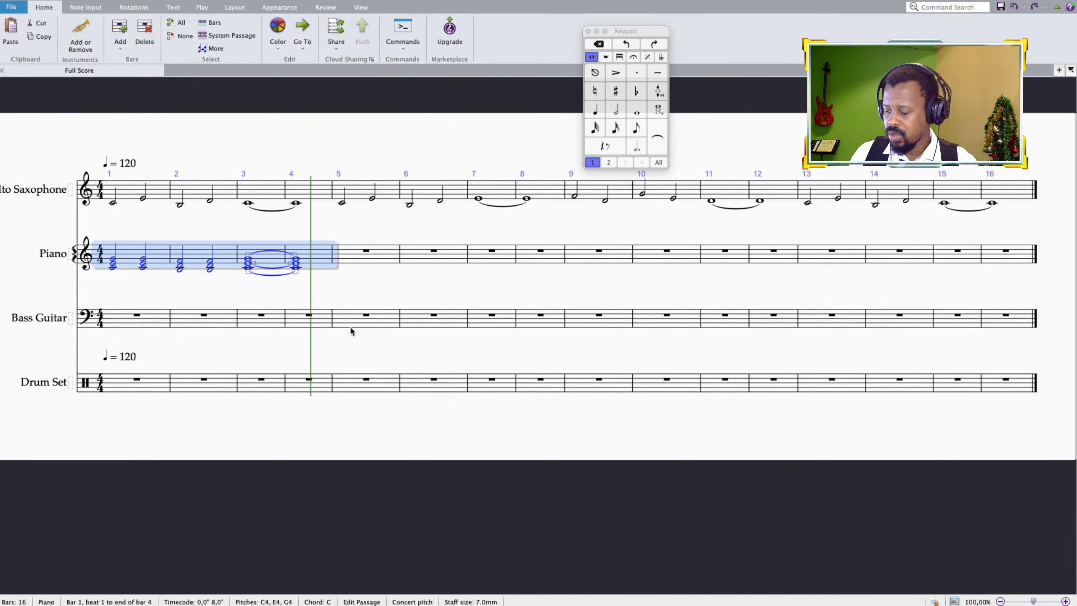
pyautogui.press('r')
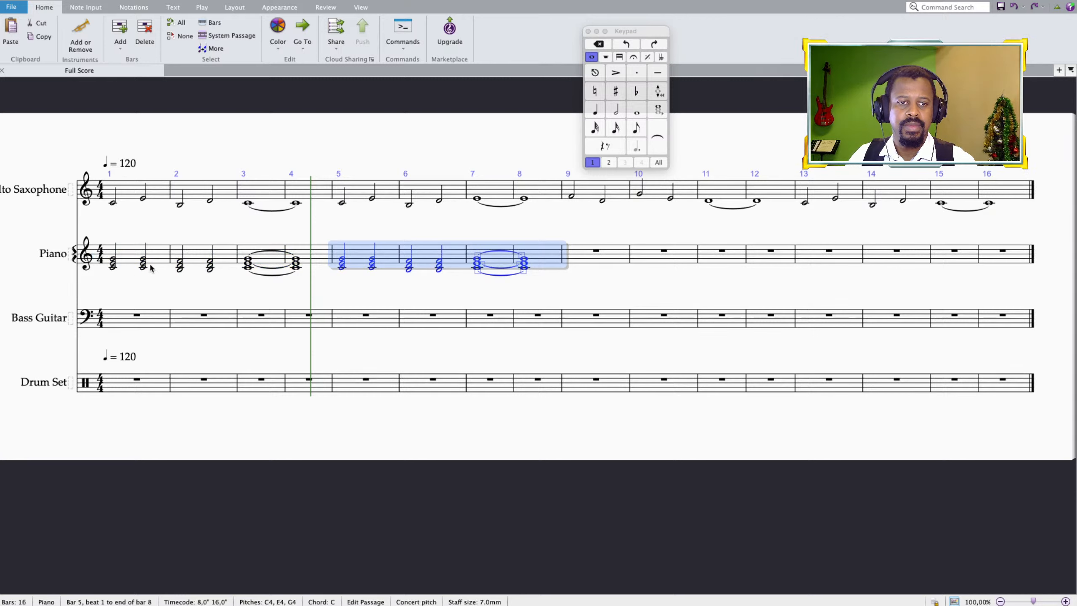
# Play back the melody and Piano harmony from bar 5 through bar 8.
pyautogui.click(342, 267)
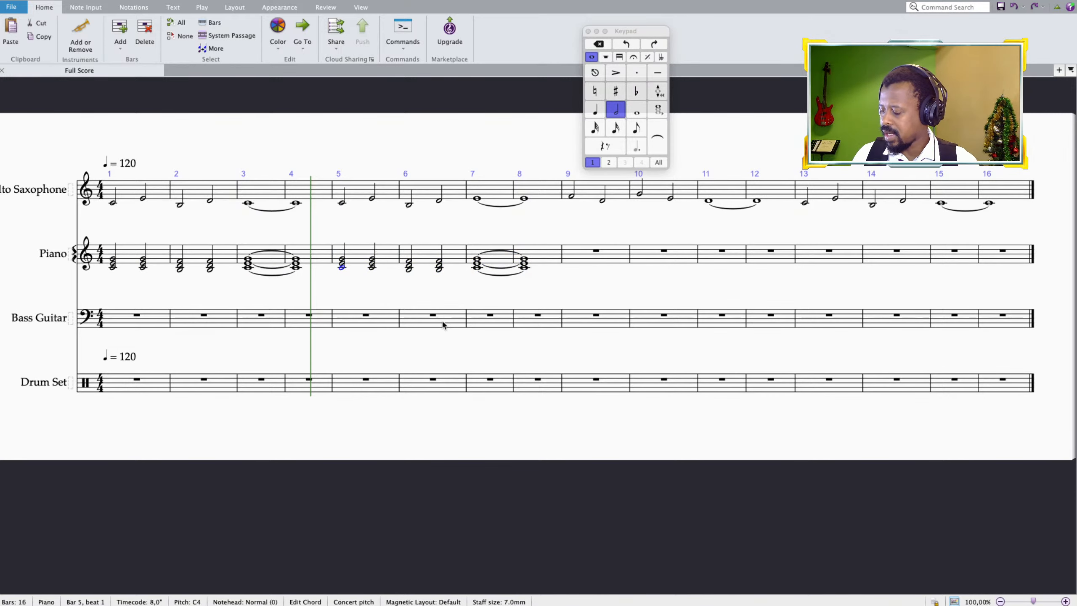
pyautogui.press('space')
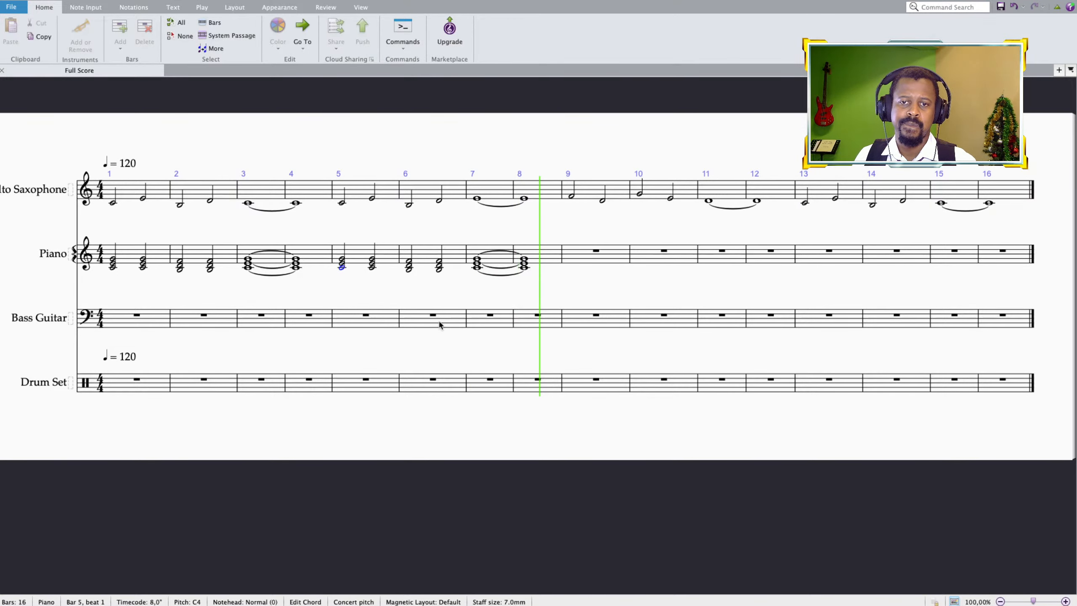
pyautogui.press('space')
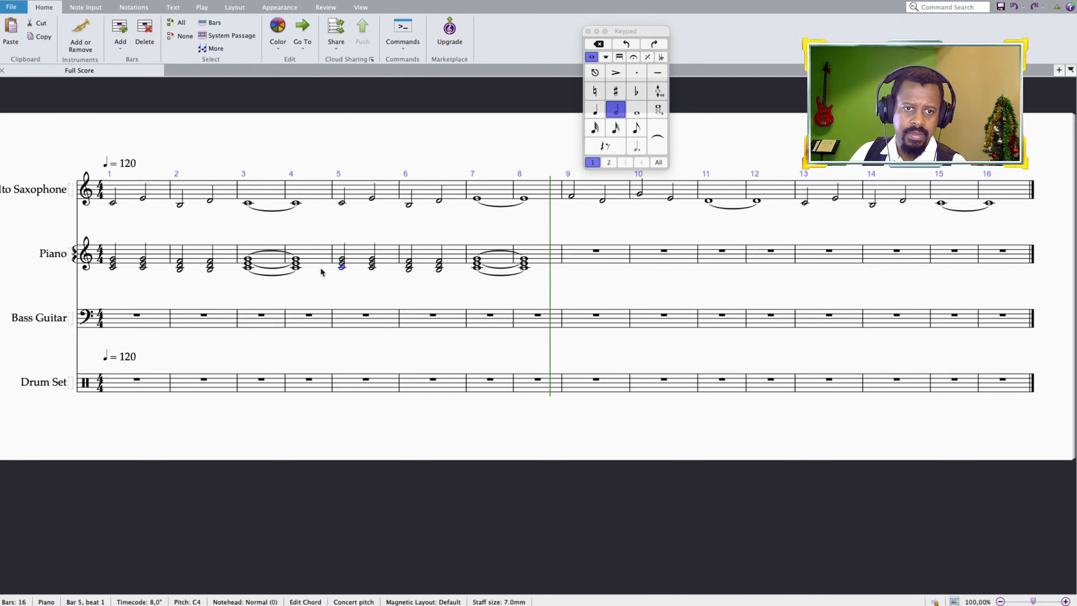
# Place double barlines at the ends of bars 4, 8 and 12 to mark the four-bar phrases.
pyautogui.click(332, 257)
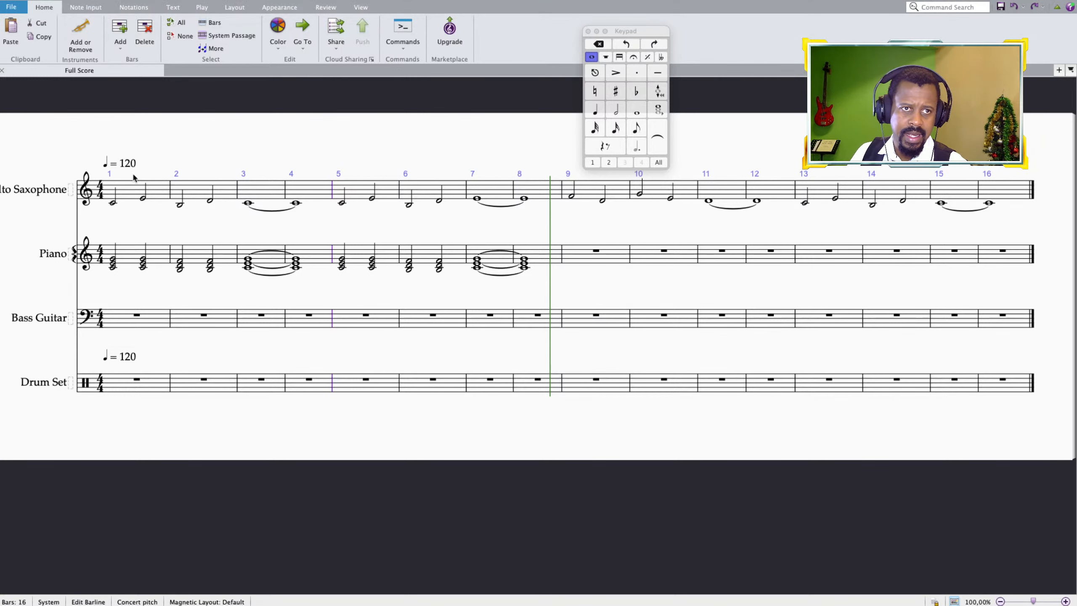
pyautogui.click(134, 8)
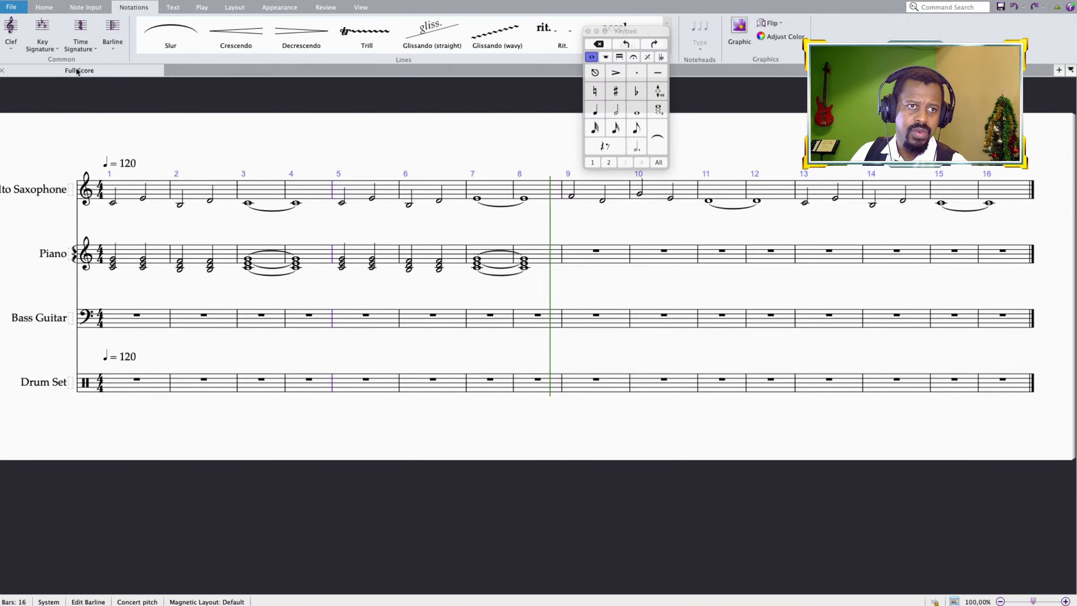
pyautogui.click(113, 34)
pyautogui.click(212, 69)
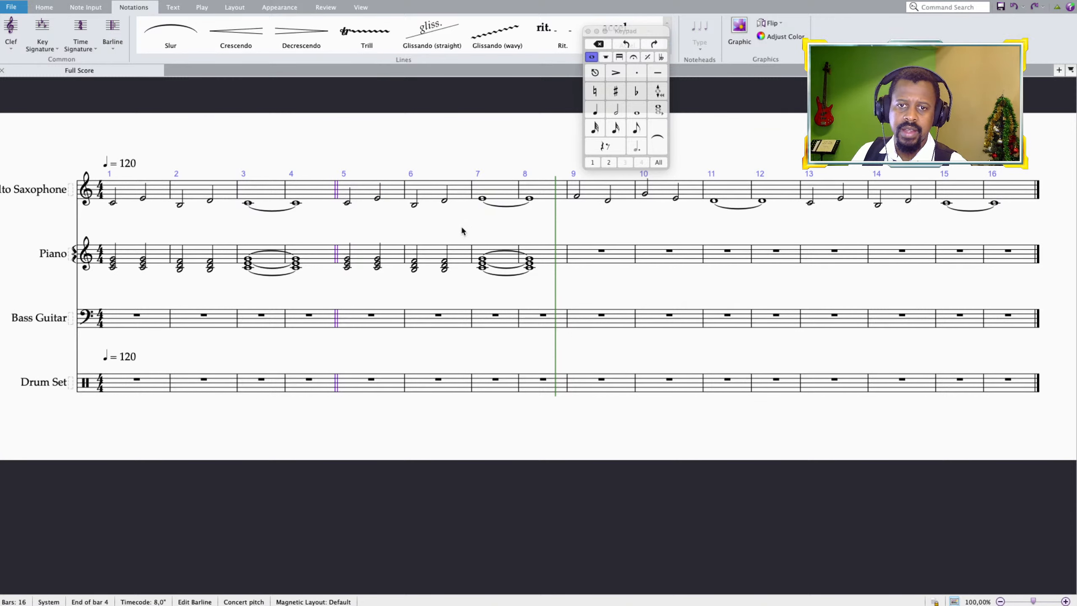
pyautogui.click(568, 196)
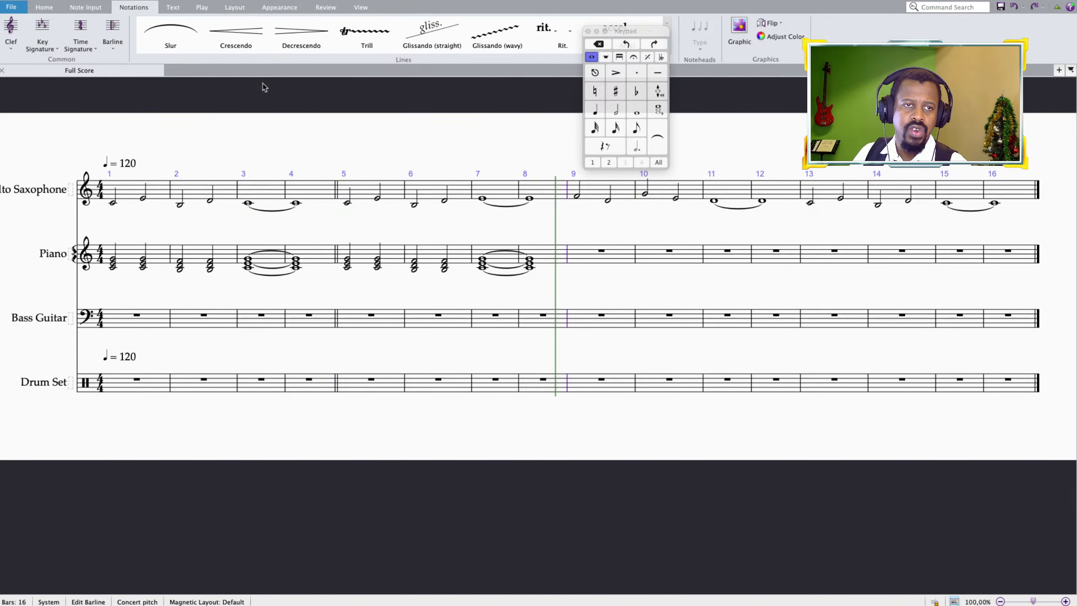
pyautogui.click(123, 42)
pyautogui.click(212, 70)
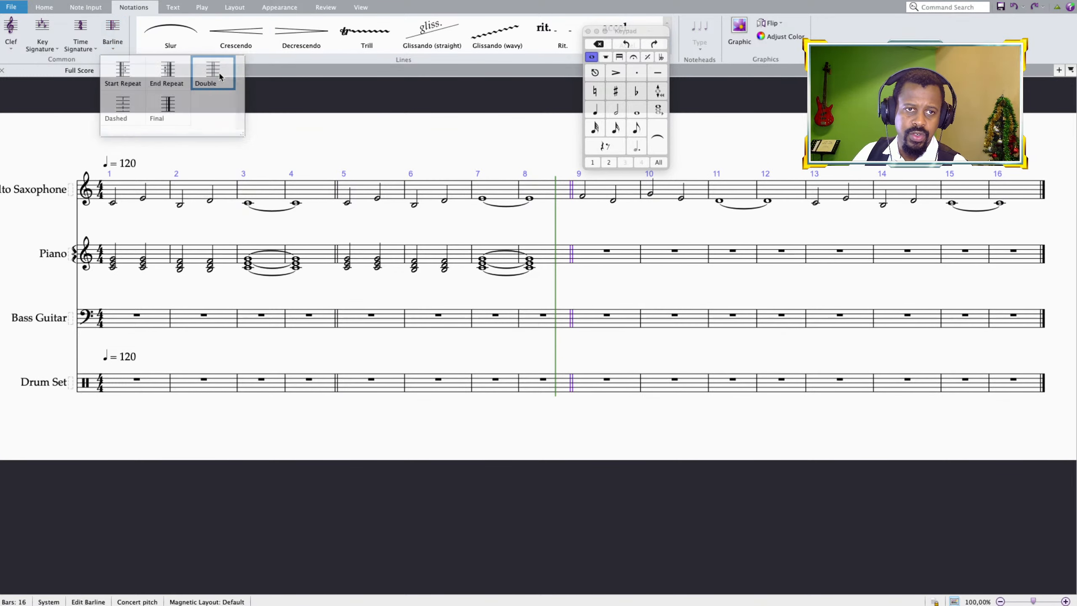
pyautogui.click(807, 257)
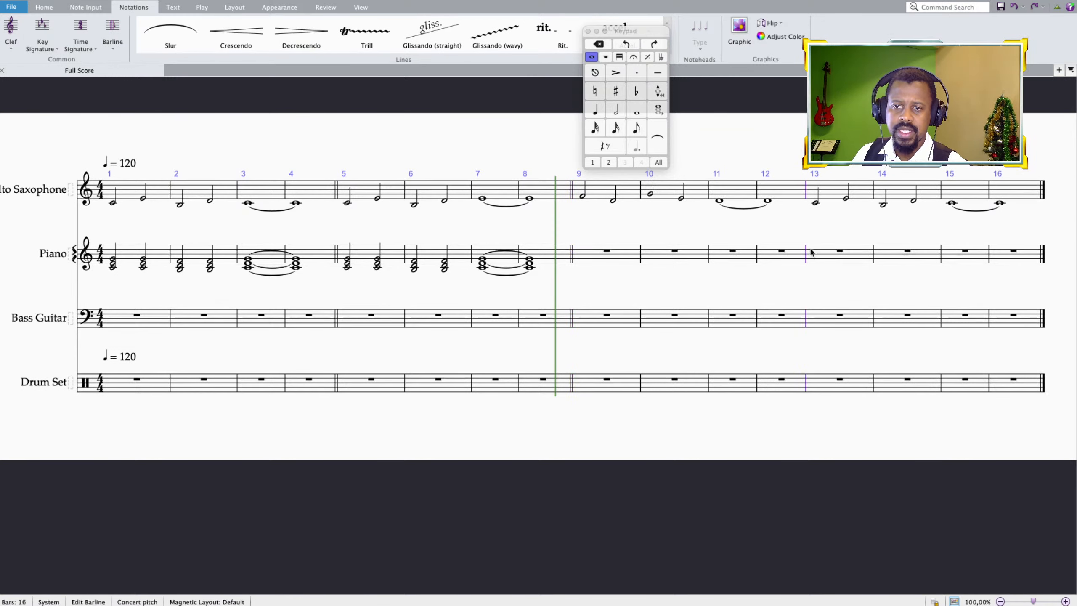
pyautogui.click(116, 46)
pyautogui.click(212, 70)
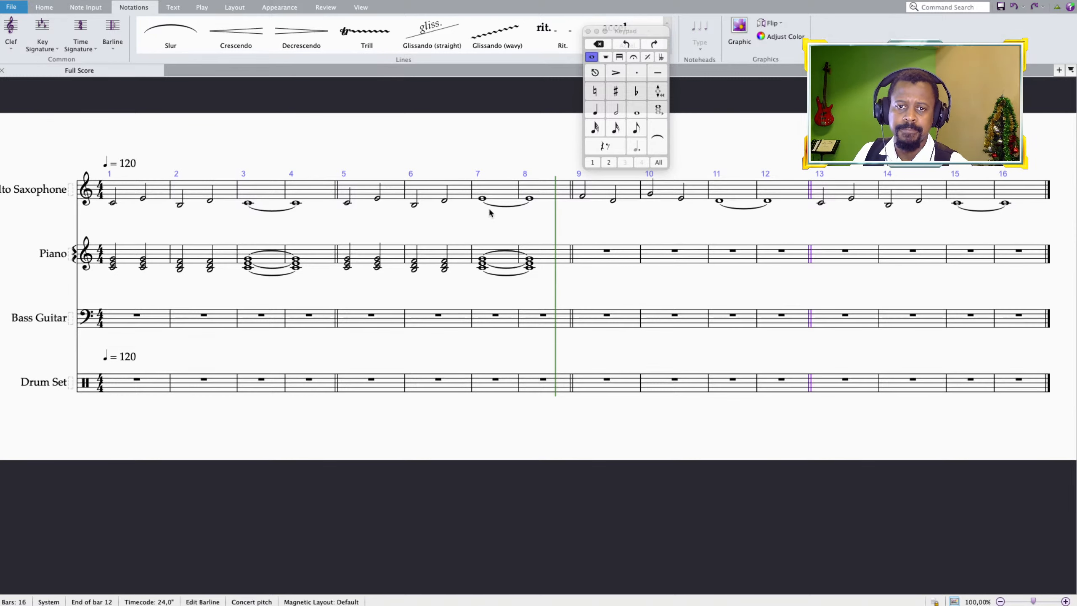
# Check the saxophone notes in bar 9 and enter a half-note F major chord of F4, A4 and C5 on Piano beat 1.
pyautogui.click(584, 197)
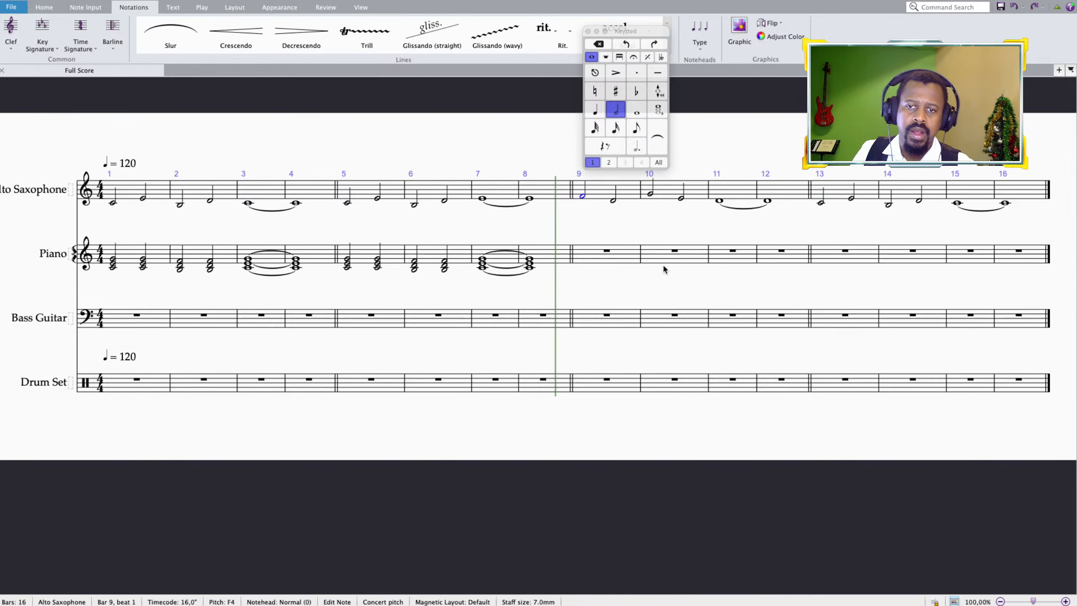
pyautogui.click(613, 201)
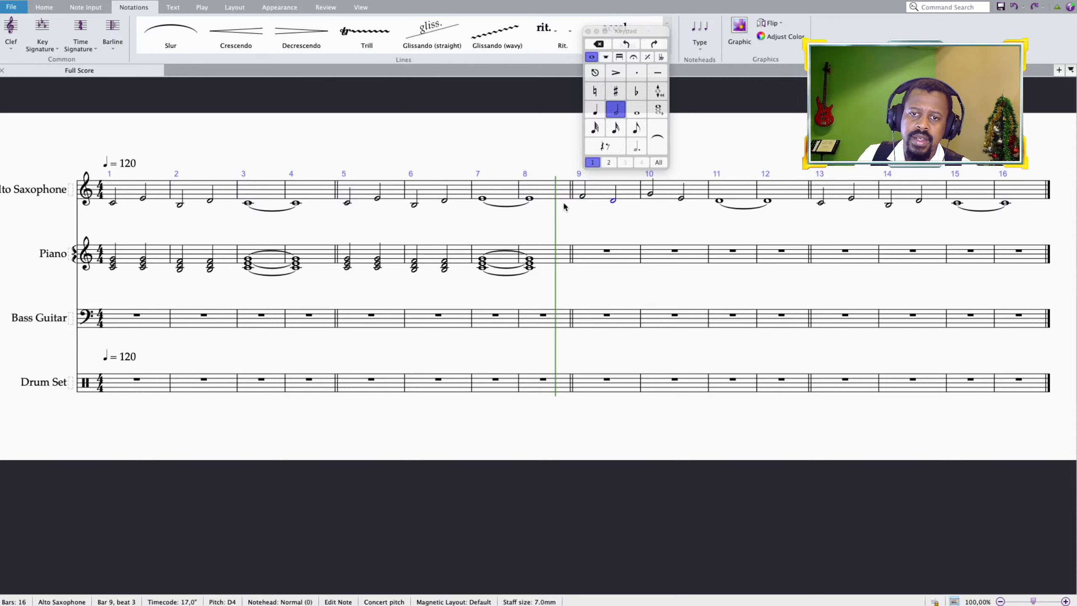
pyautogui.click(581, 198)
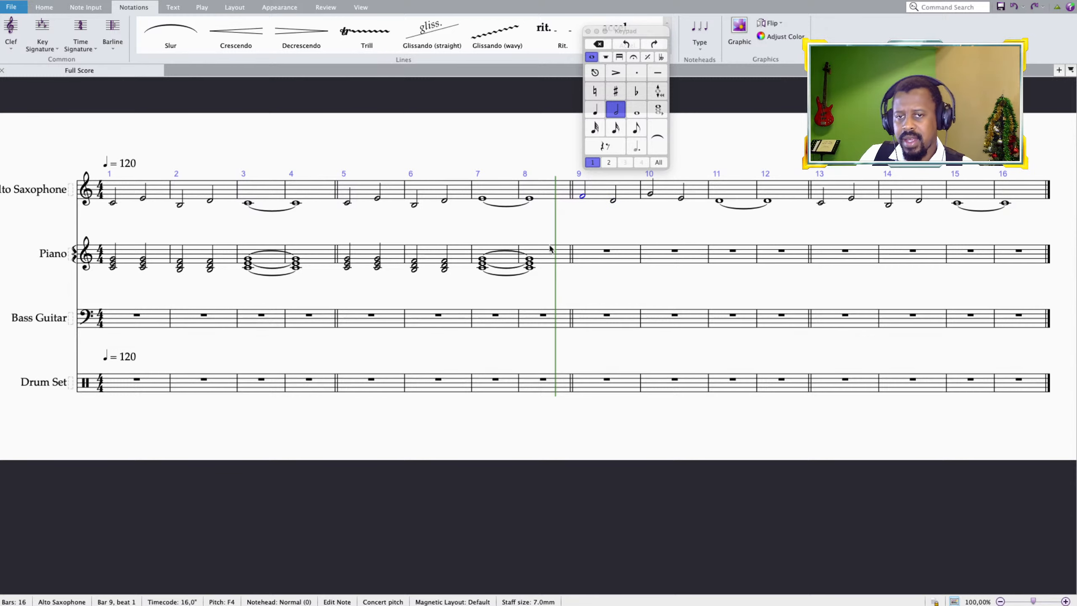
pyautogui.click(587, 254)
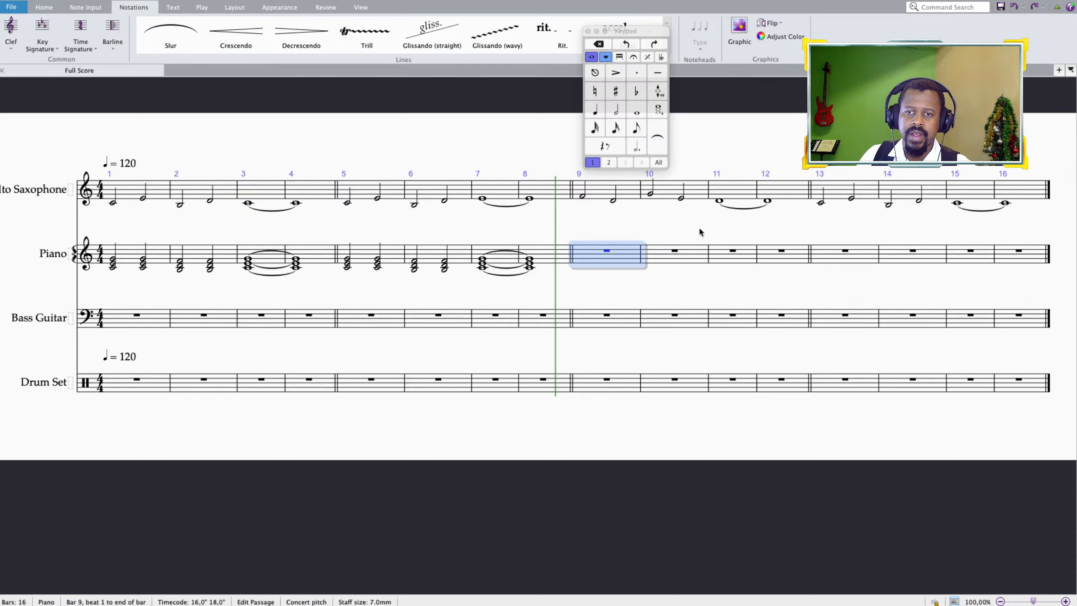
pyautogui.click(615, 110)
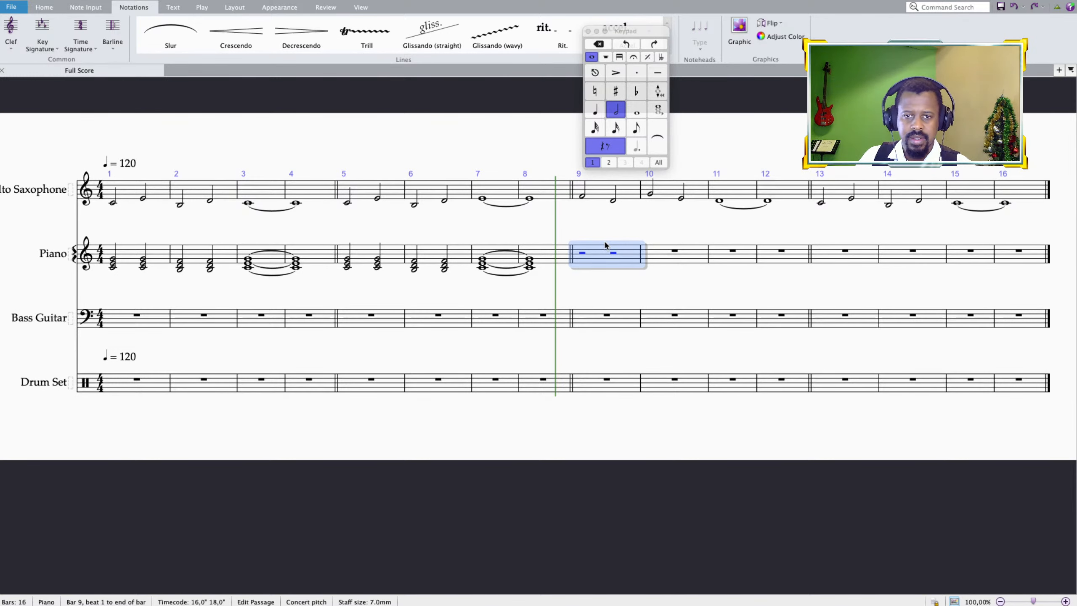
pyautogui.press('f')
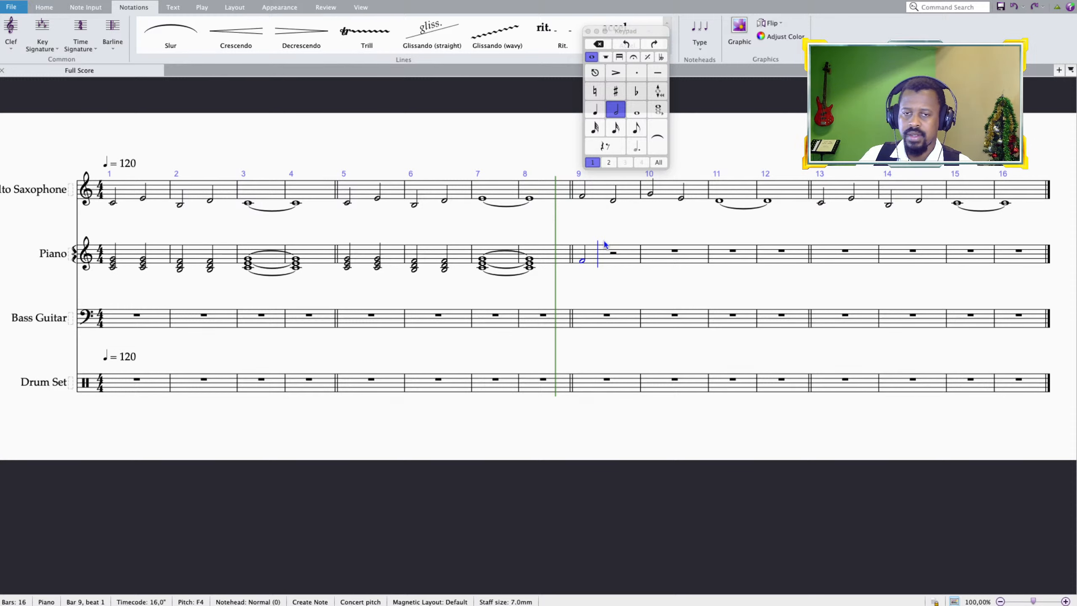
pyautogui.hotkey('shift', 'a')
pyautogui.hotkey('shift', 'c')
pyautogui.press('Left')
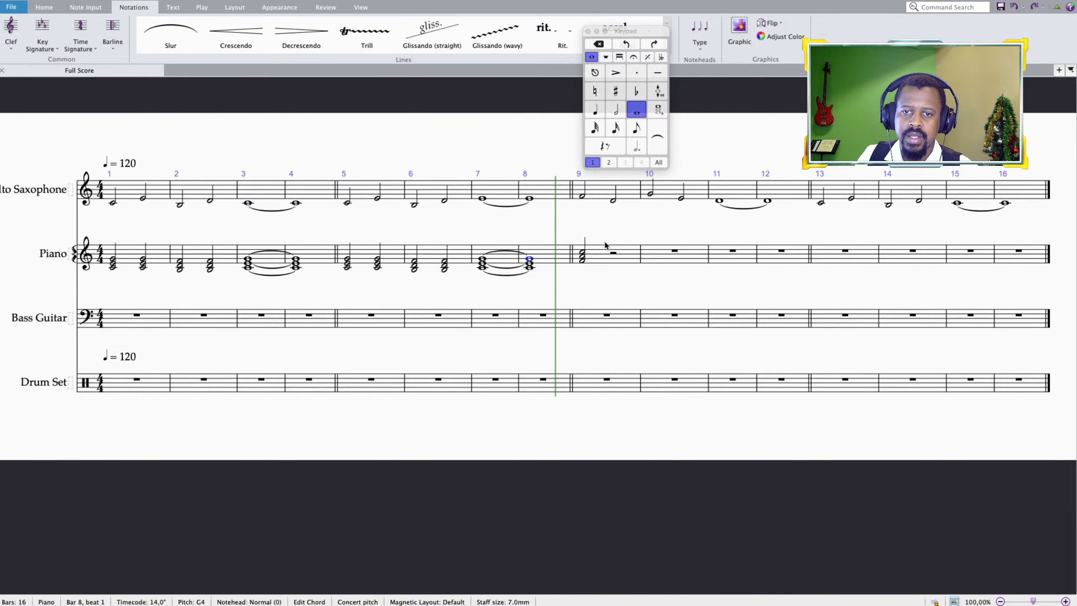
# Change the C5 of the Piano chord on bar 9 beat 1 to D4, forming a D minor triad.
pyautogui.click(584, 253)
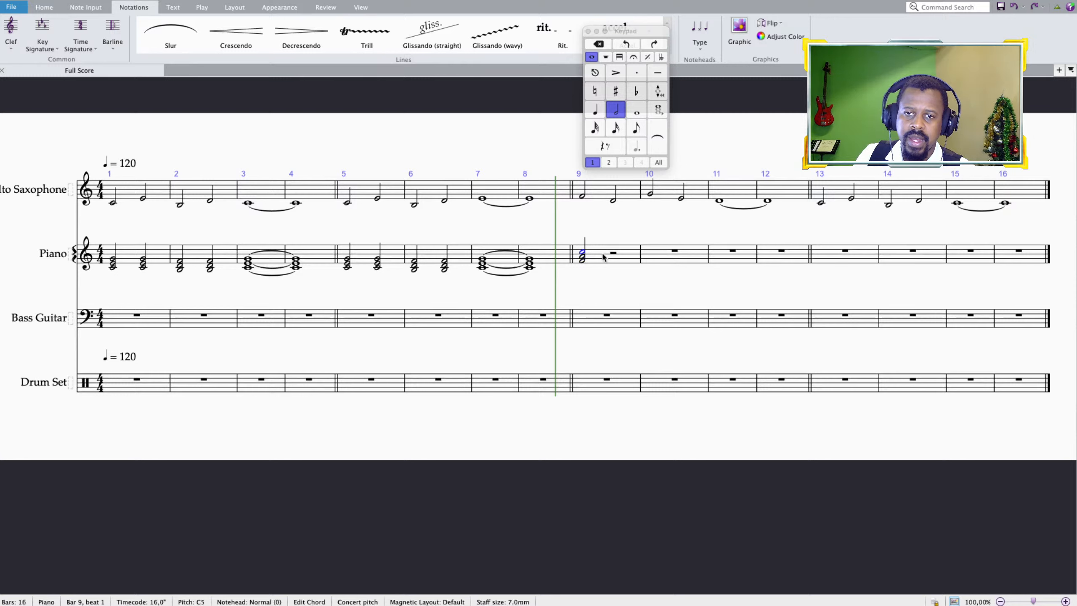
pyautogui.click(615, 202)
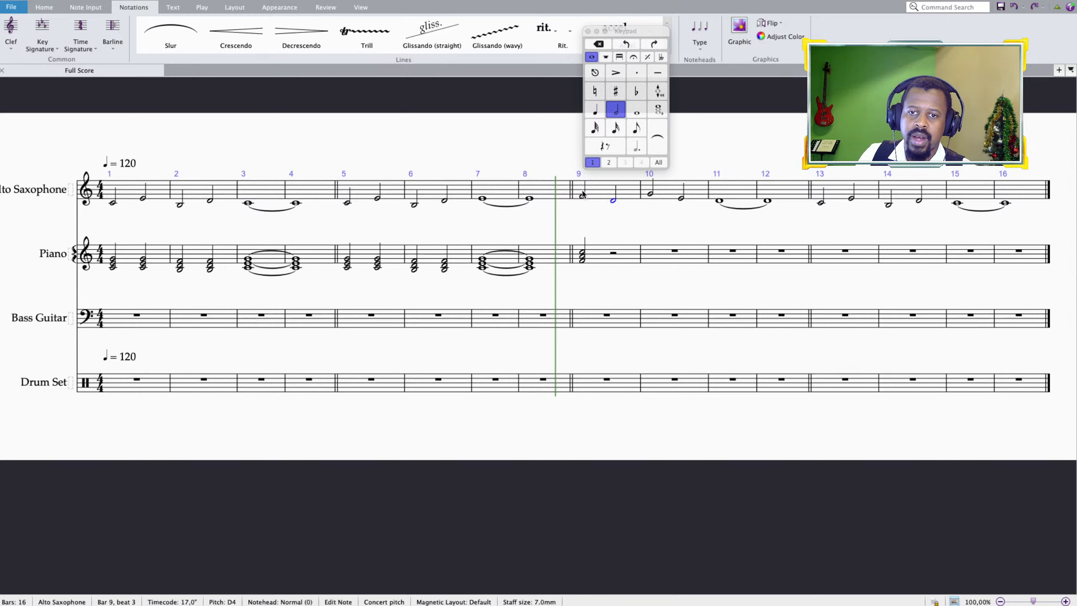
pyautogui.click(583, 252)
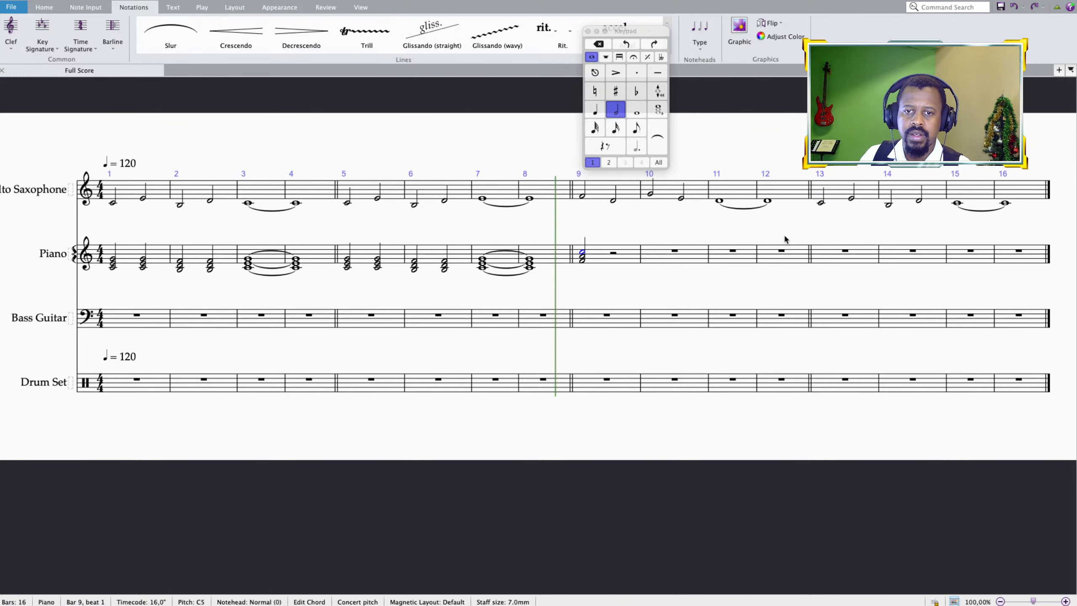
pyautogui.press('d')
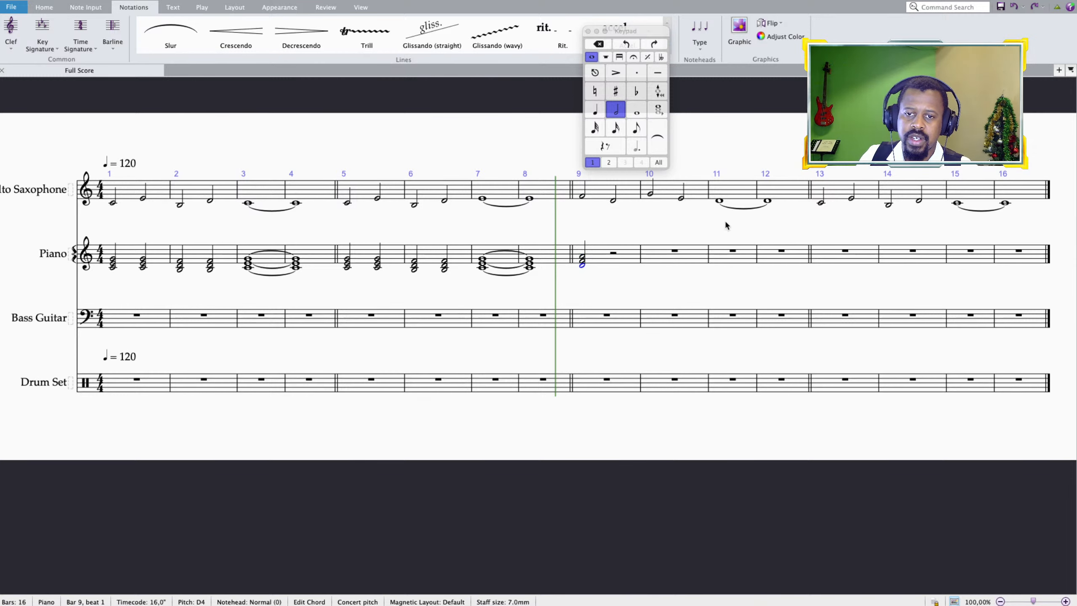
# Repeat the Piano's half-note D minor chord on beat 3 of bar 9.
pyautogui.click(613, 201)
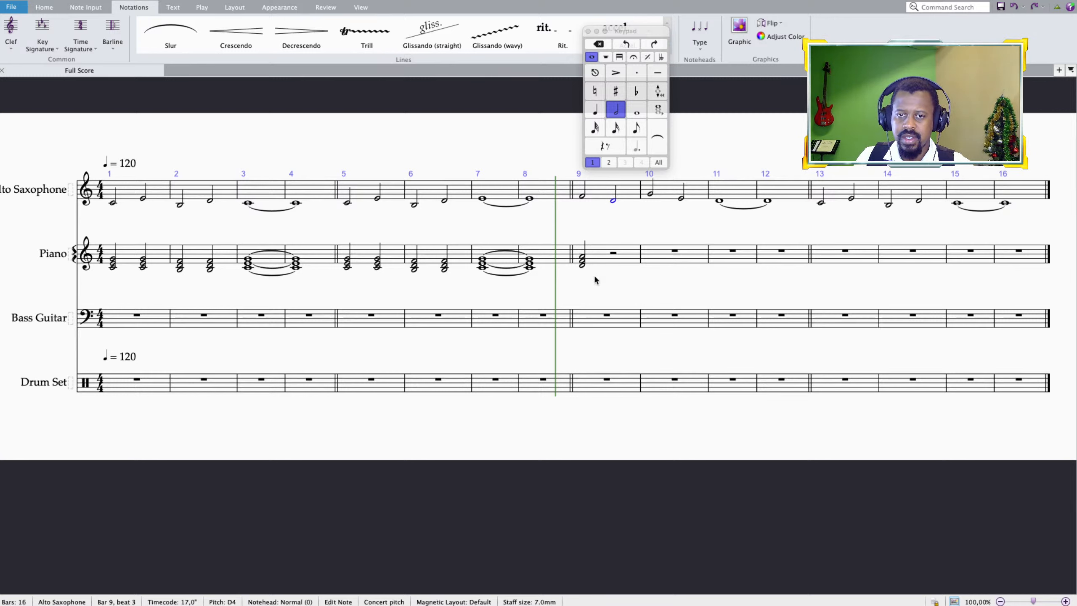
pyautogui.click(583, 266)
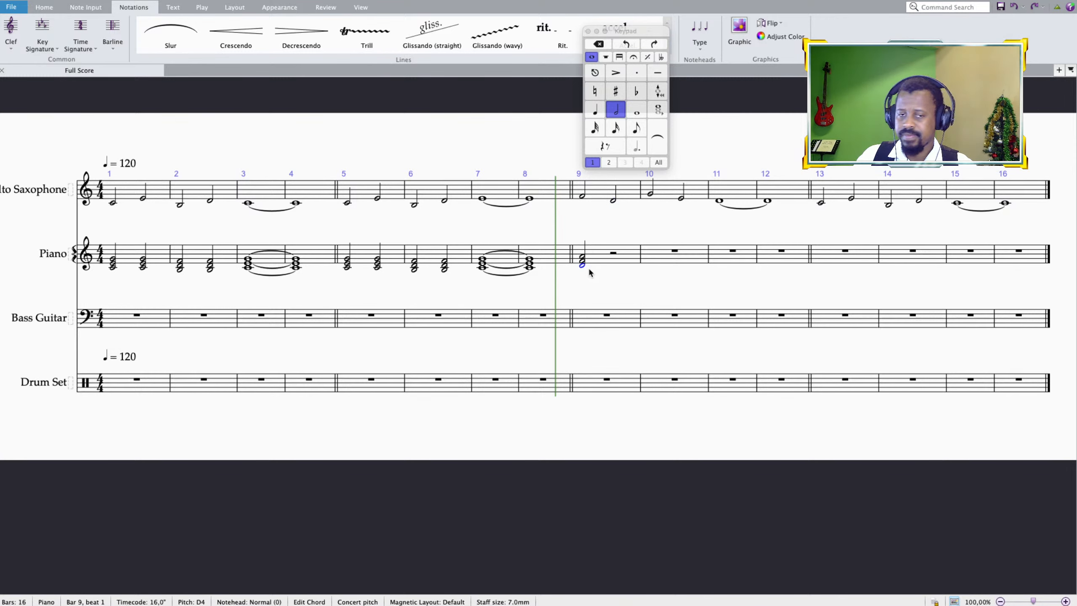
pyautogui.press('r')
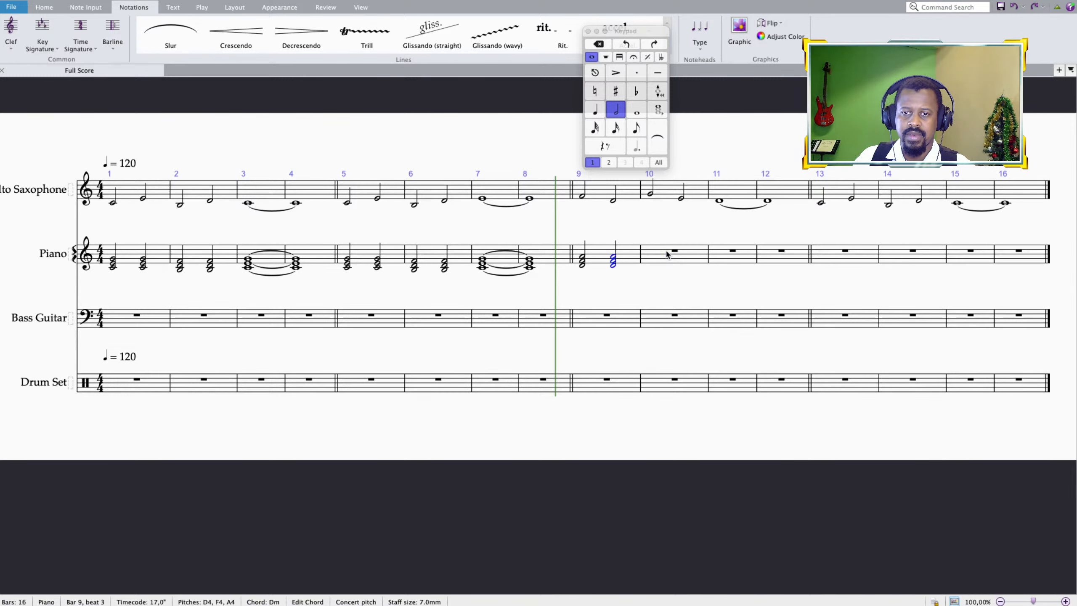
pyautogui.press('r')
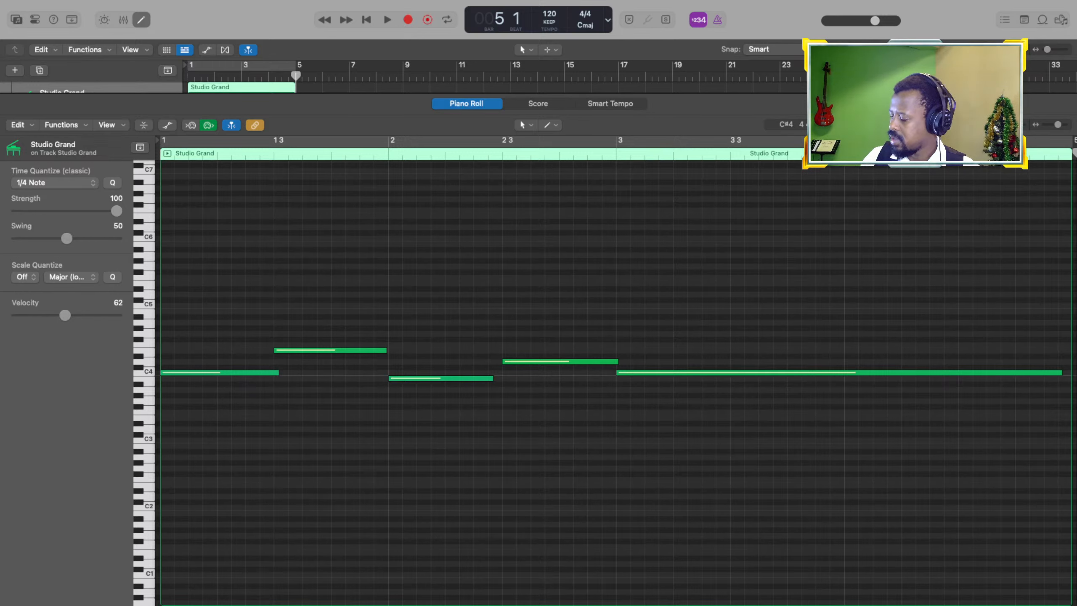
pyautogui.click(361, 412)
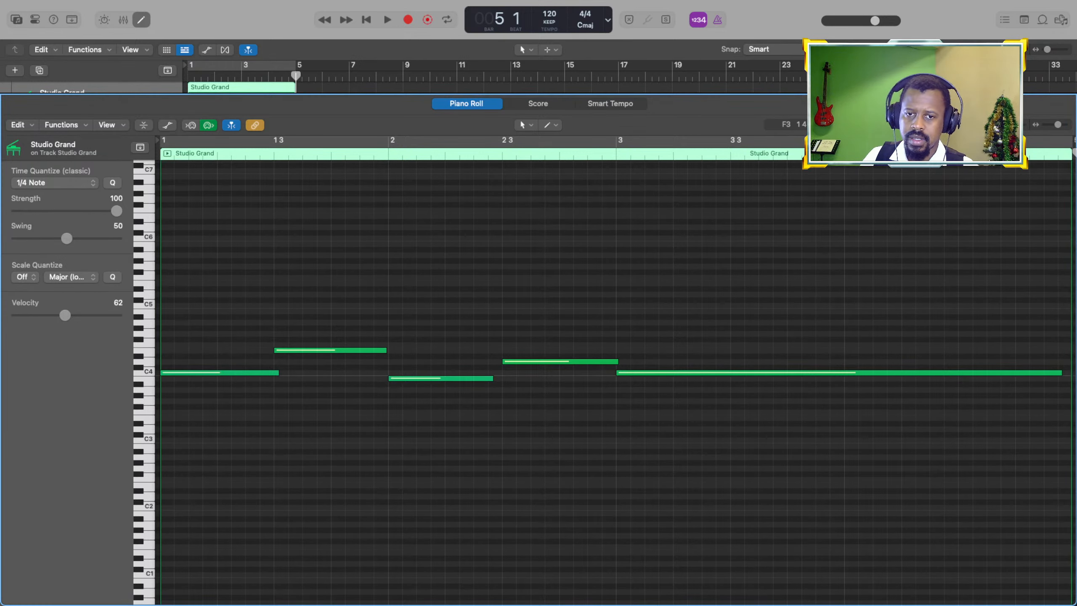
pyautogui.hotkey('ctrl', 'Left')
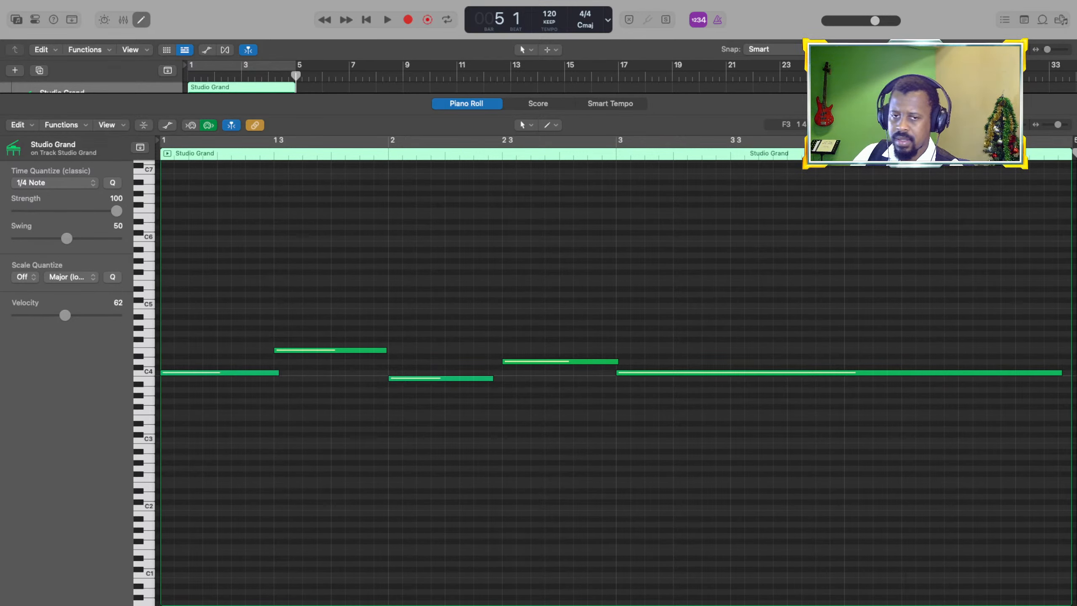
pyautogui.hotkey('ctrl', 'Left')
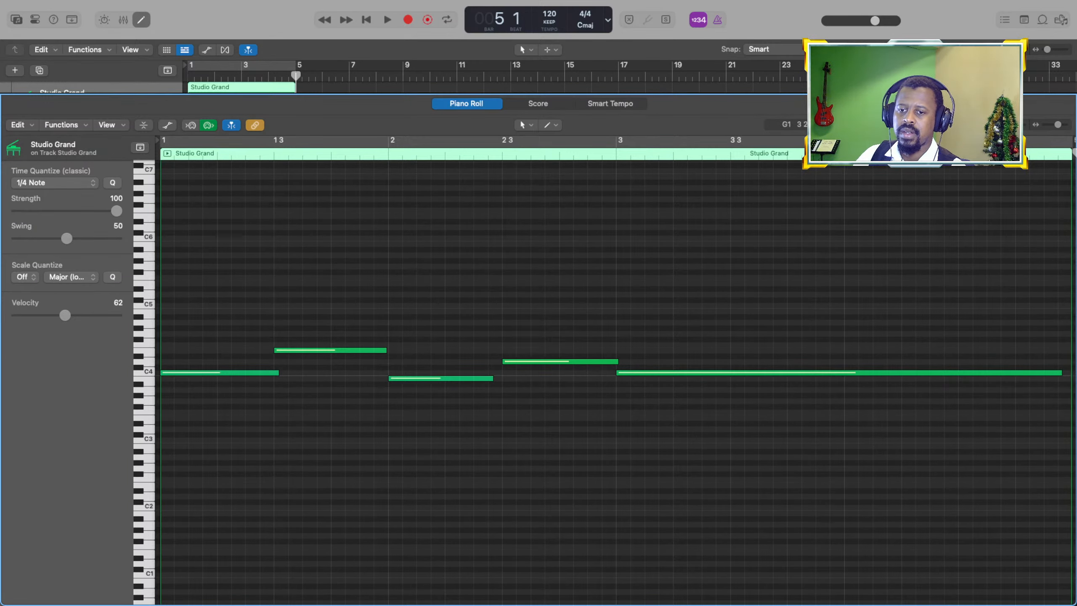
pyautogui.hotkey('ctrl', 'Right')
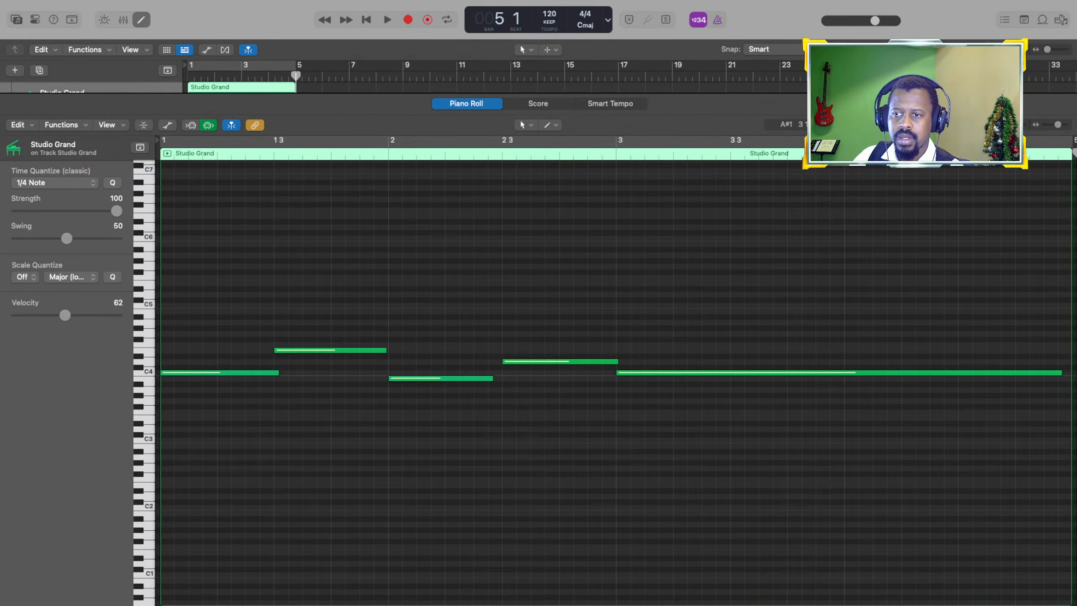